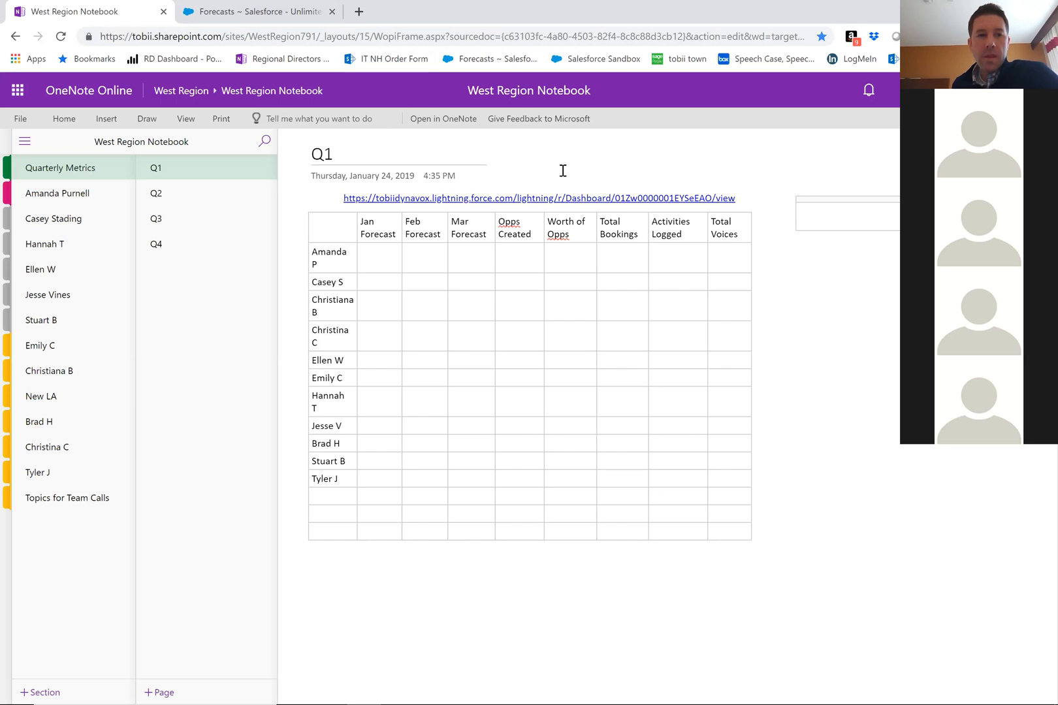
# Step: Copy the full web address of the West Region Notebook
pyautogui.click(222, 40)
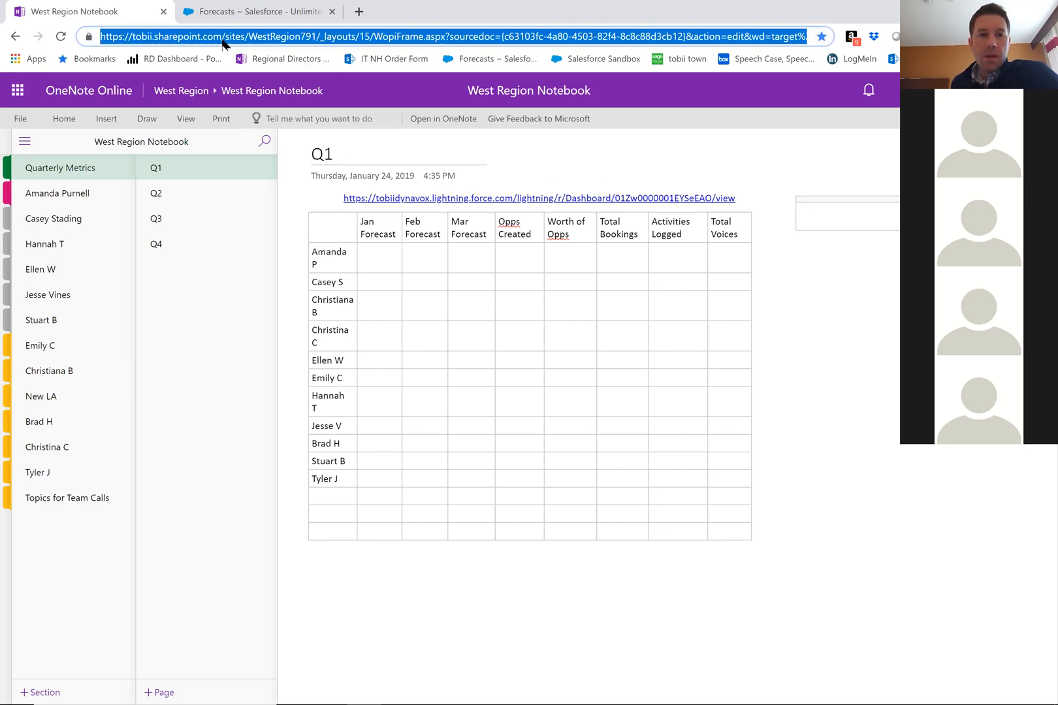
pyautogui.rightClick(222, 42)
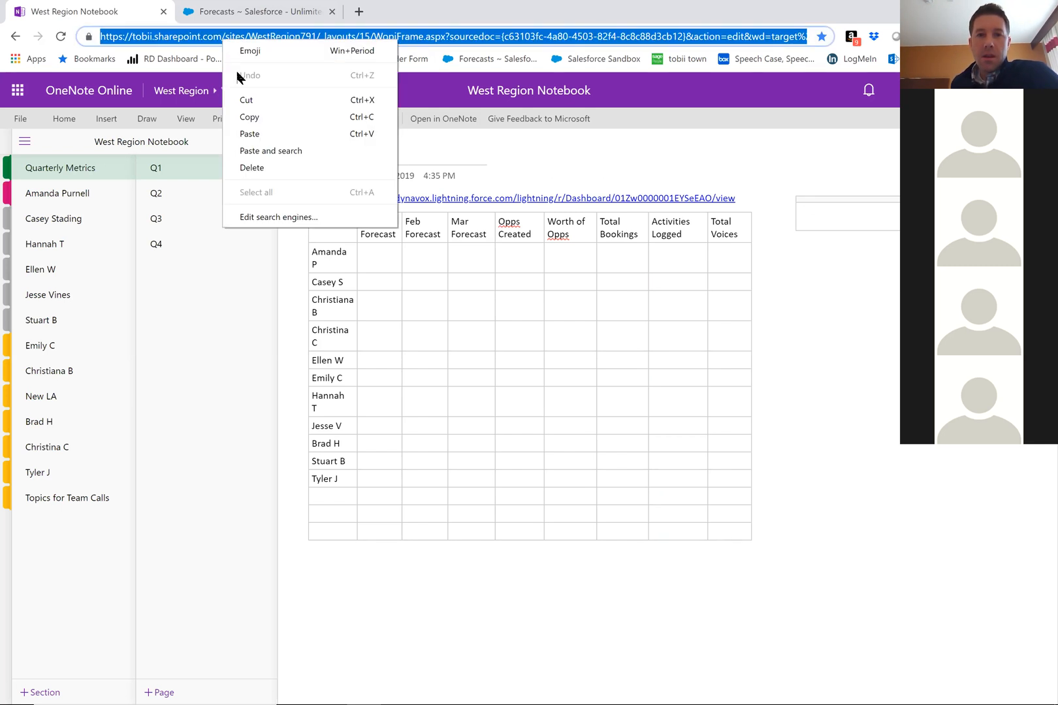
pyautogui.click(248, 118)
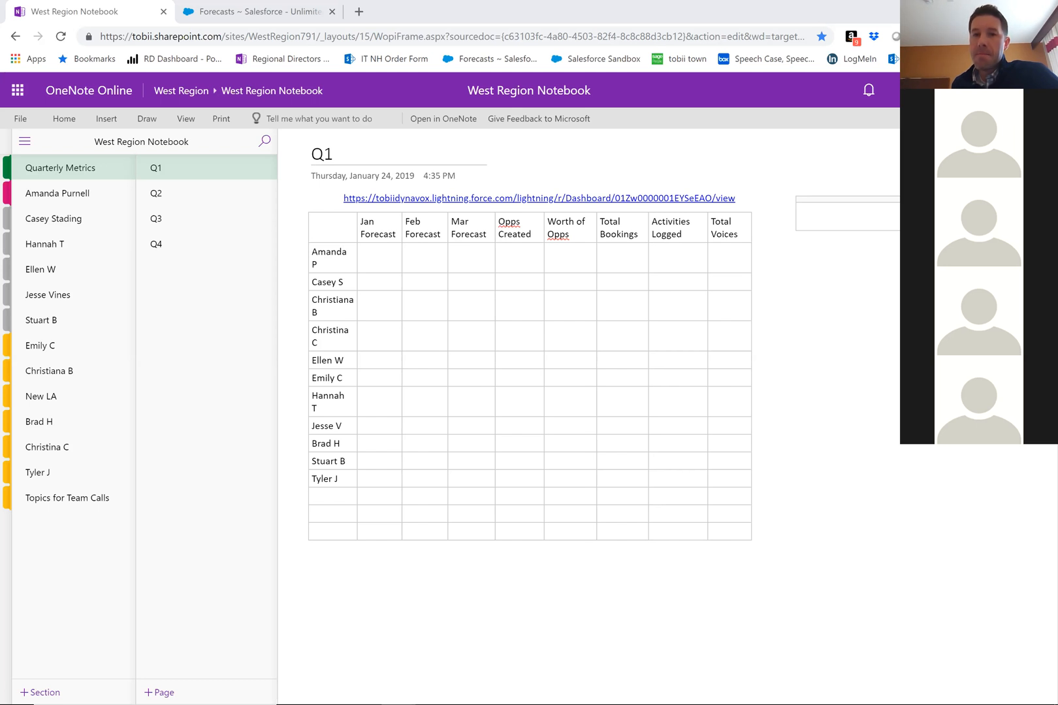
pyautogui.hotkey('alt', 'Tab')
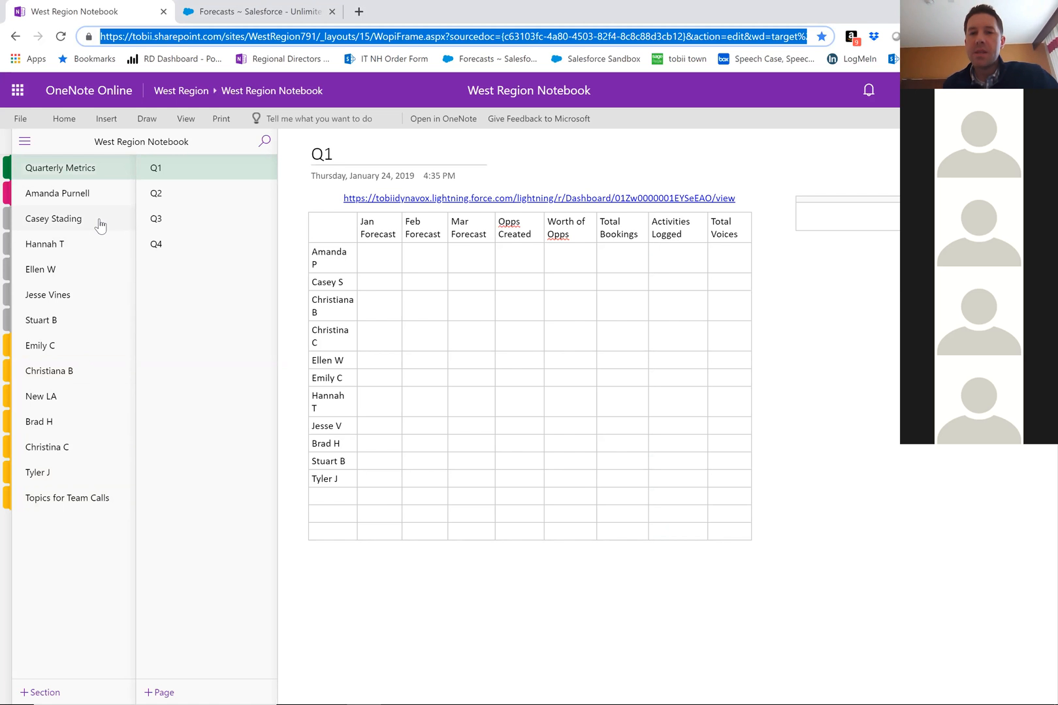
pyautogui.click(59, 222)
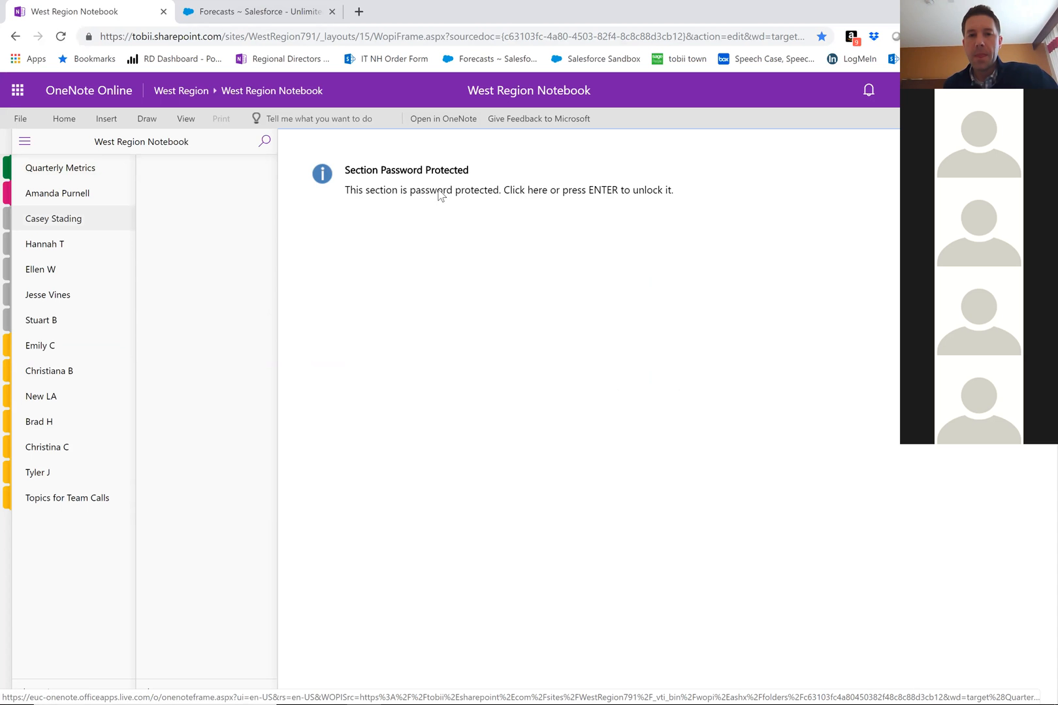
pyautogui.click(388, 173)
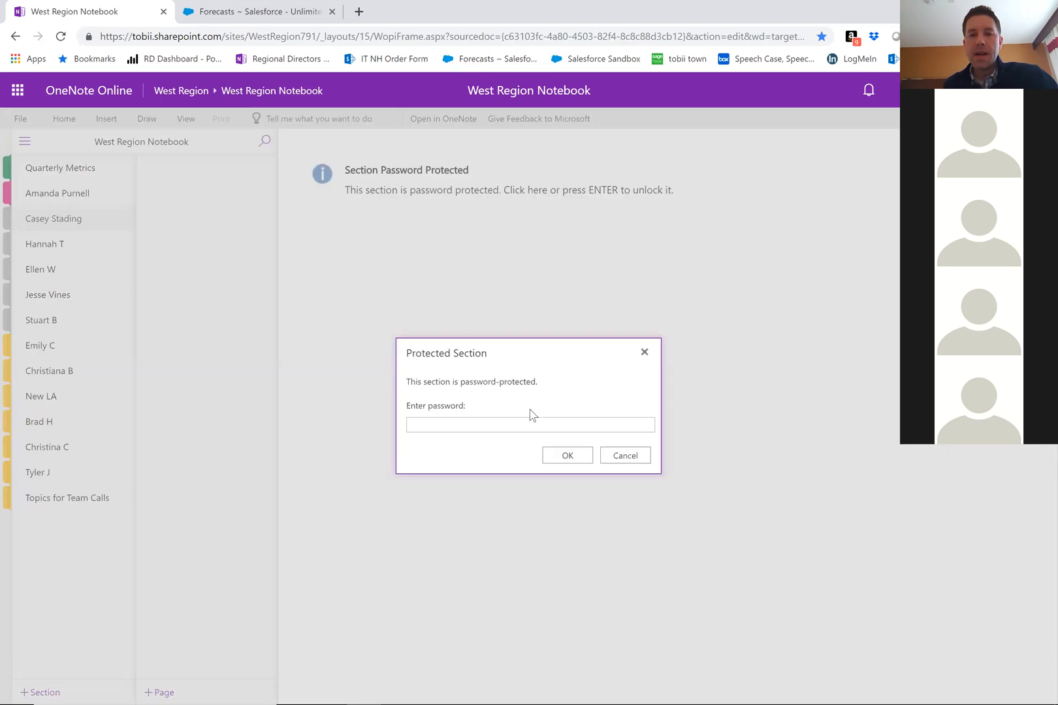
pyautogui.write('••')
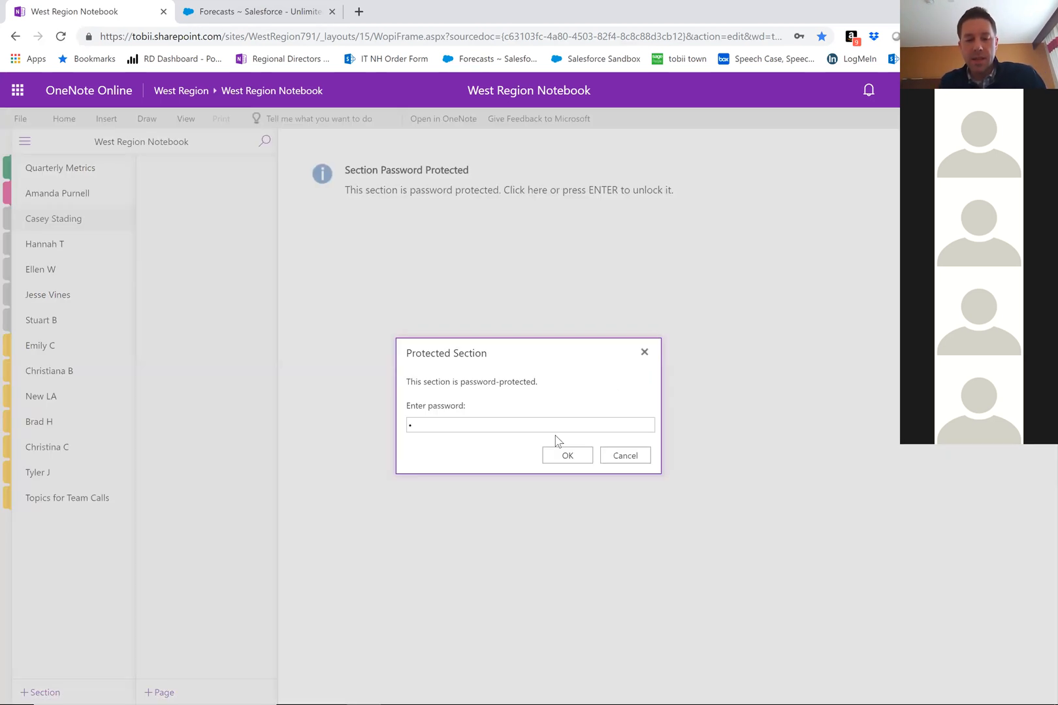
pyautogui.write('••••')
pyautogui.press('Return')
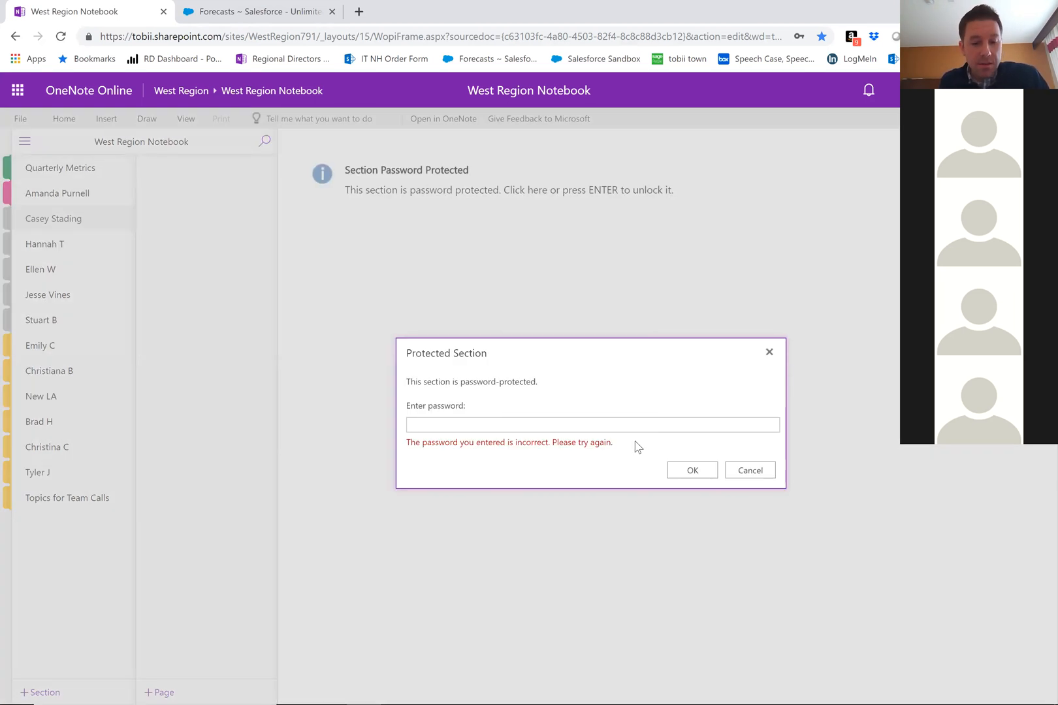
pyautogui.write('••••')
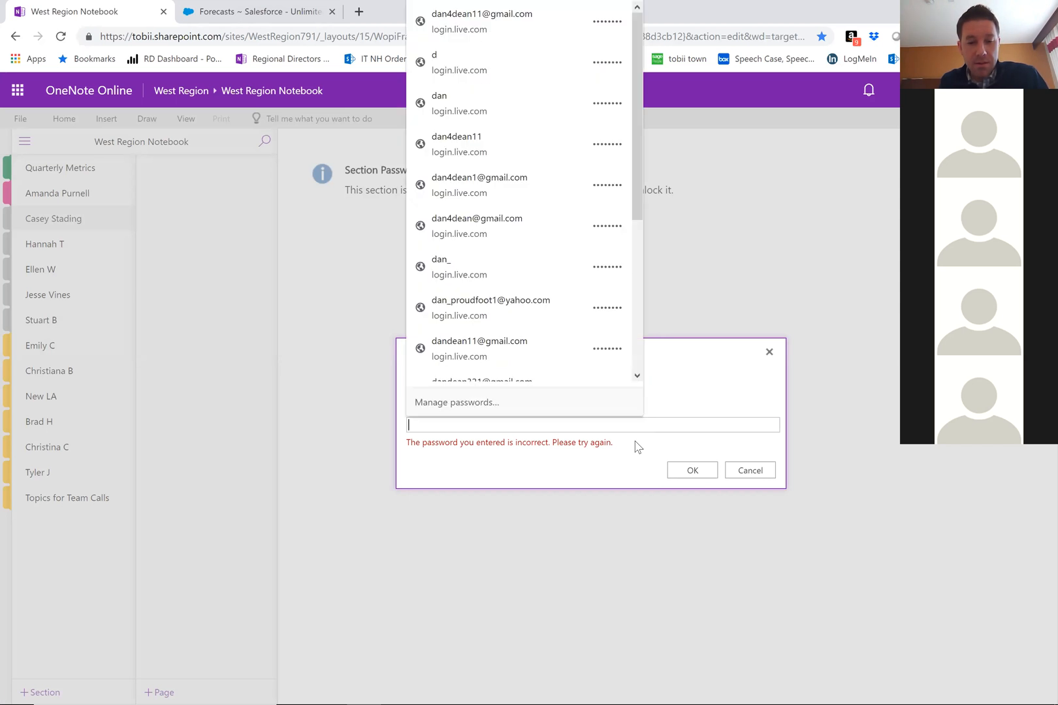
pyautogui.write('•')
pyautogui.press('Return')
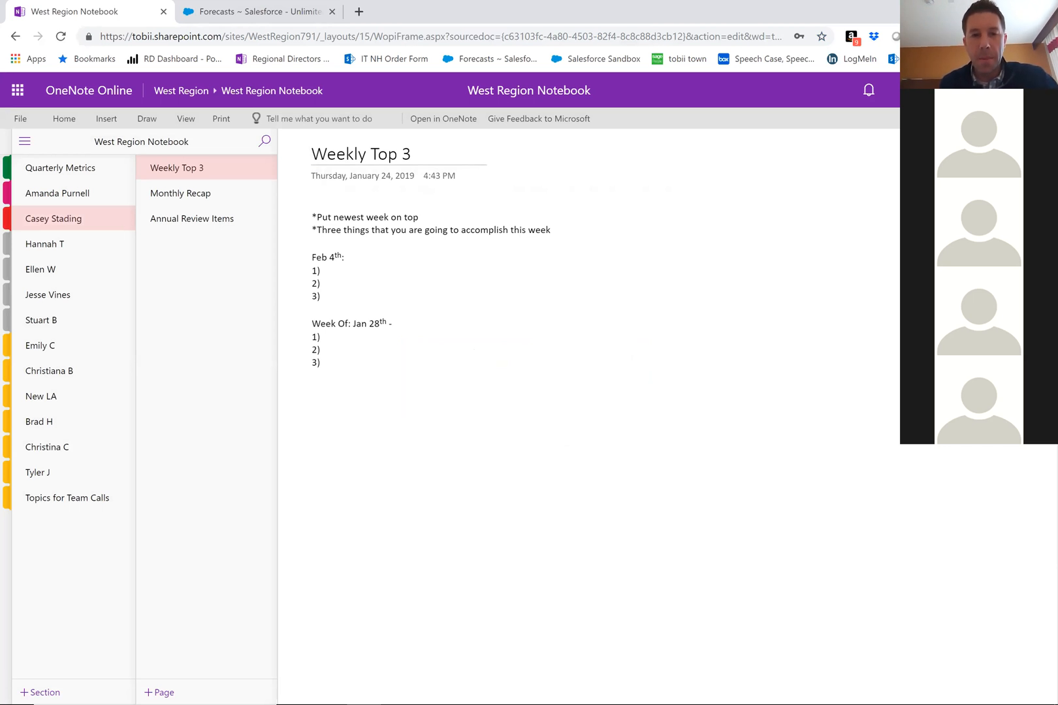
# Step: View the Monthly Recap and Annual Review Items pages of the unlocked section
pyautogui.click(215, 203)
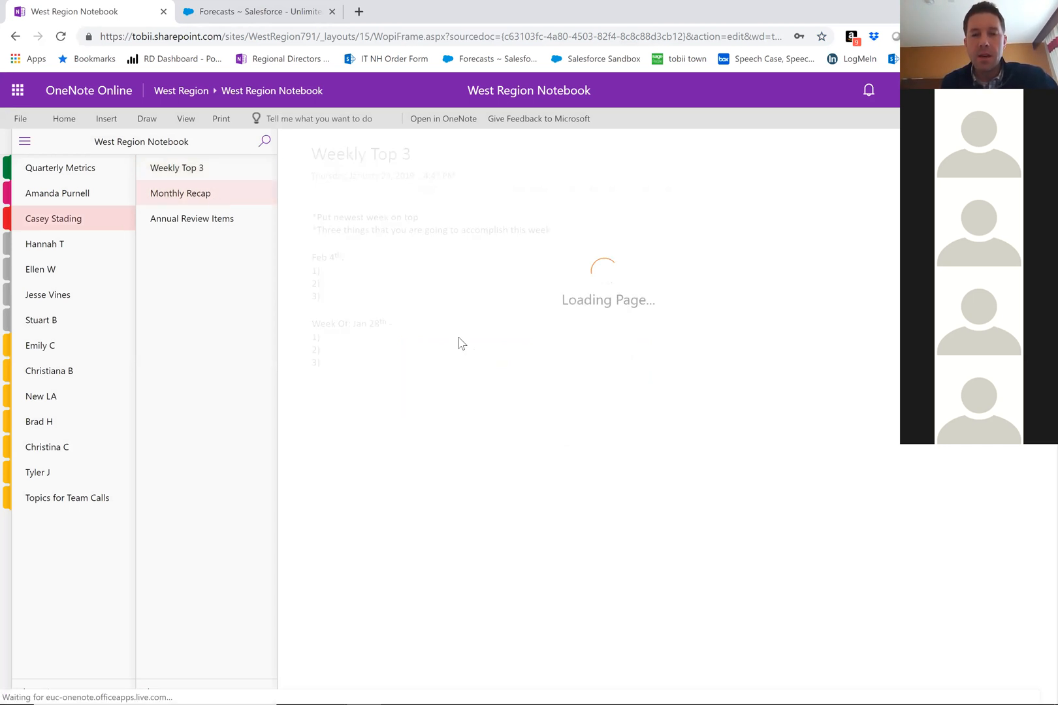
pyautogui.click(219, 225)
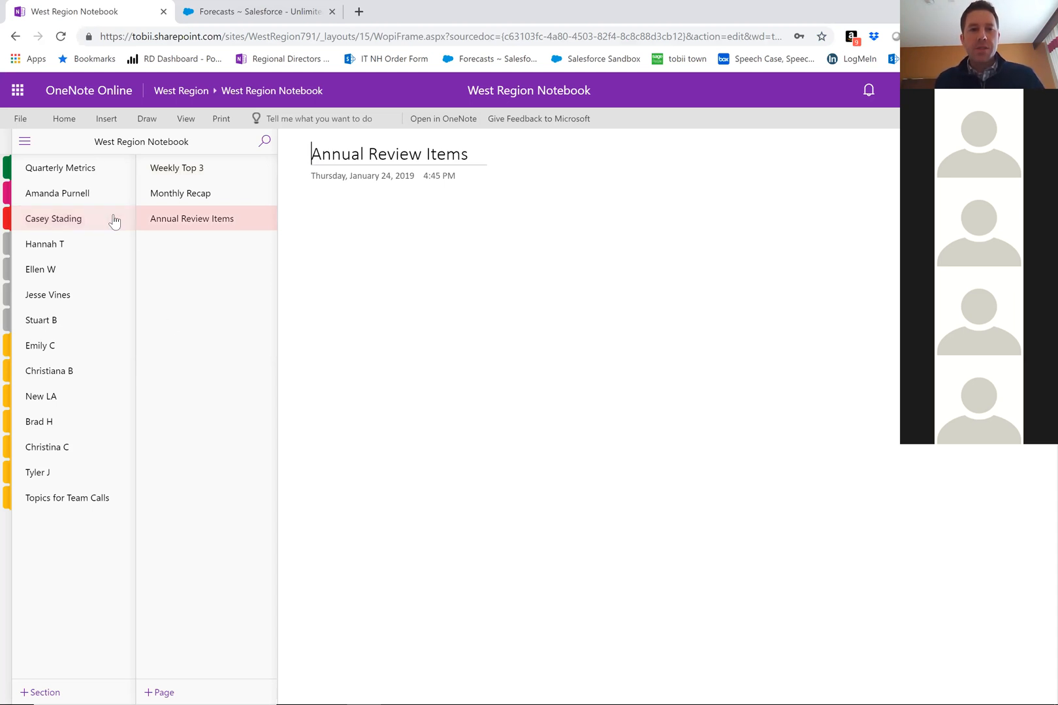
# Step: Return to the Q1 page of Quarterly Metrics and highlight the Total Bookings and Activities Logged column headings
pyautogui.click(84, 170)
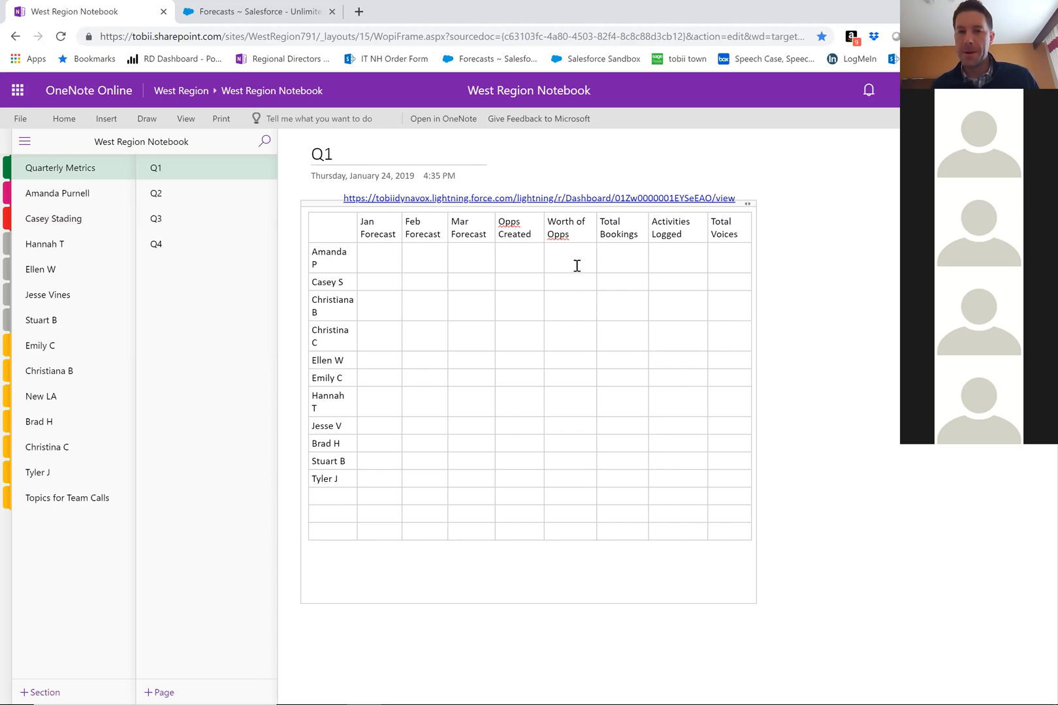
pyautogui.click(617, 224)
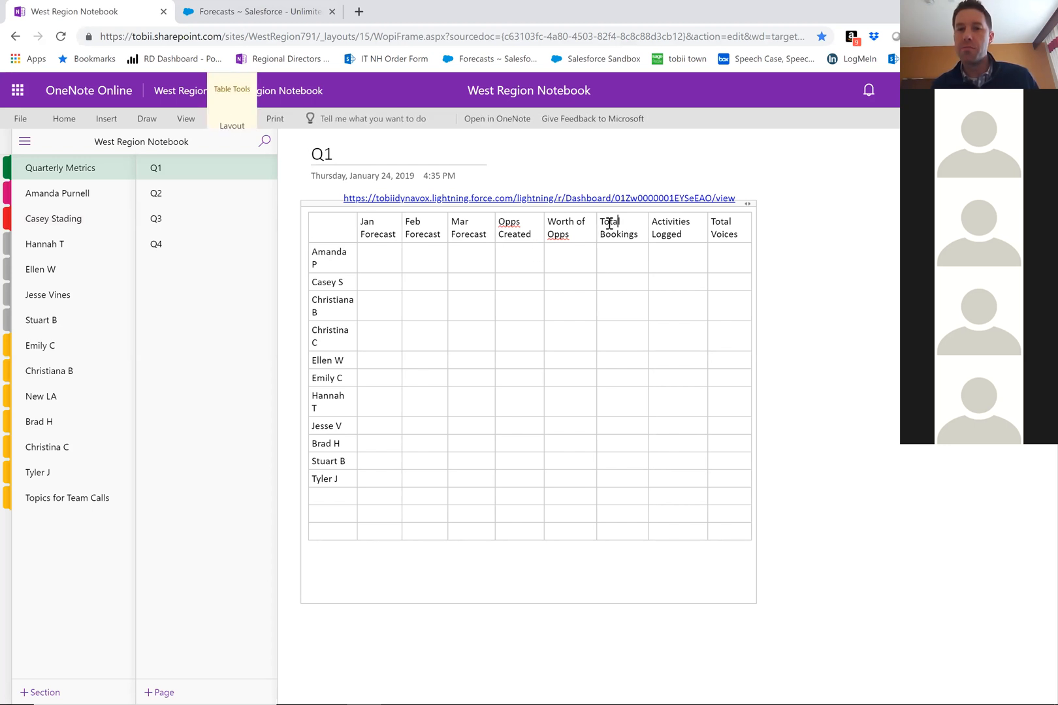
pyautogui.moveTo(600, 224); pyautogui.dragTo(642, 237)
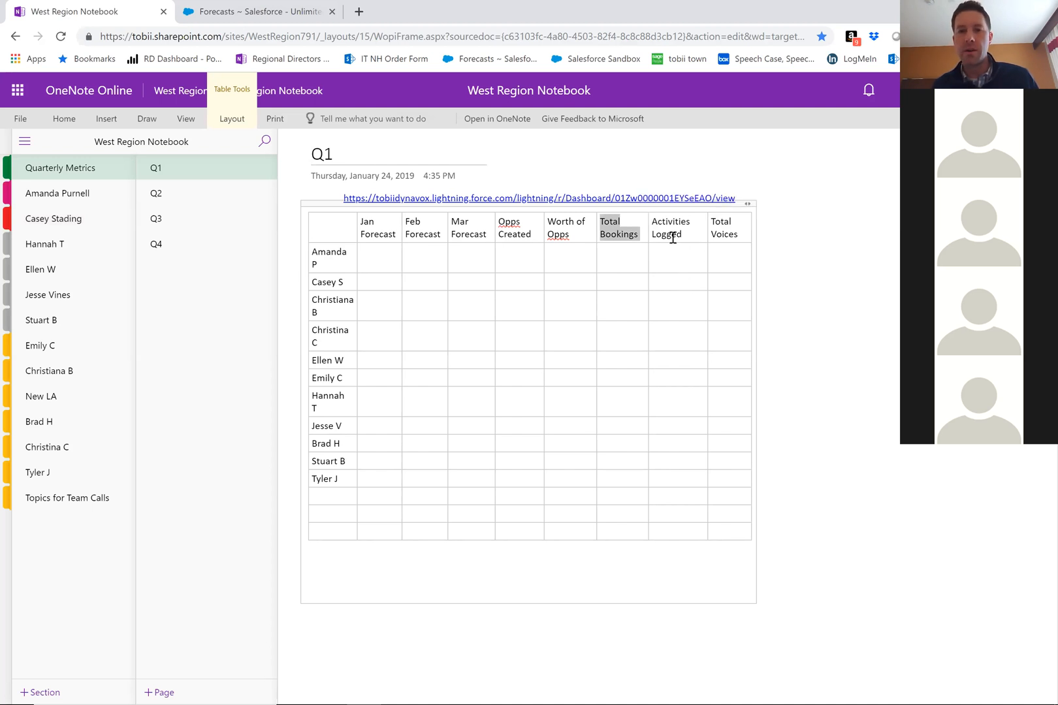
pyautogui.moveTo(652, 222); pyautogui.dragTo(682, 237)
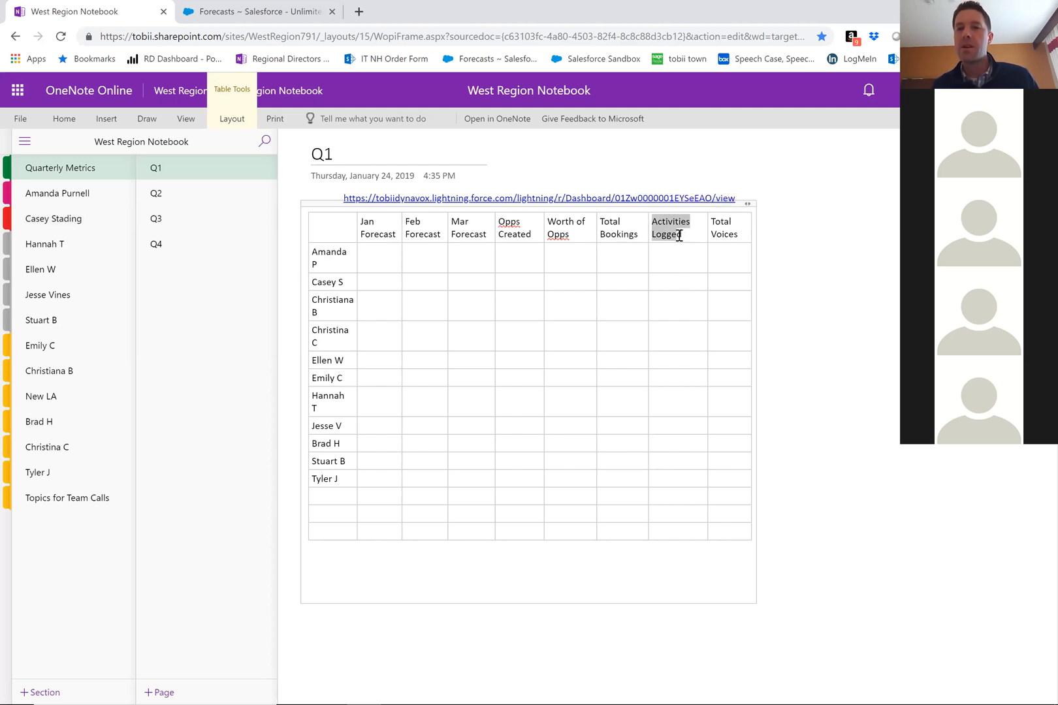
pyautogui.click(682, 236)
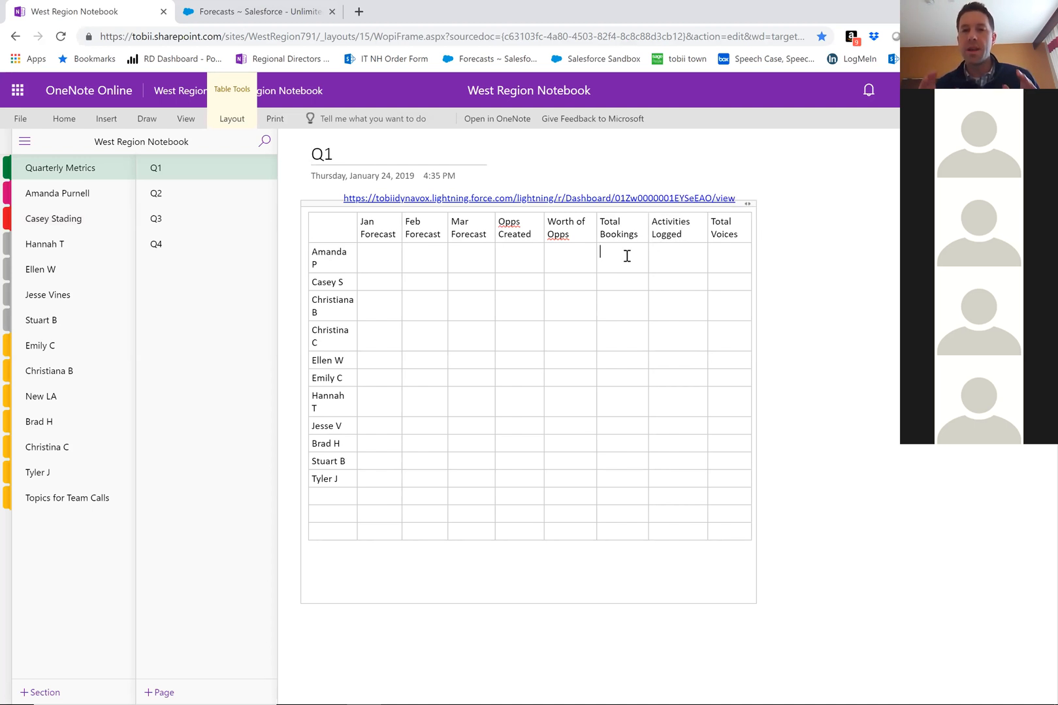
# Step: Enter $100,000 under Total Bookings and 60 under Activities Logged for the first person in the Q1 table
pyautogui.click(626, 256)
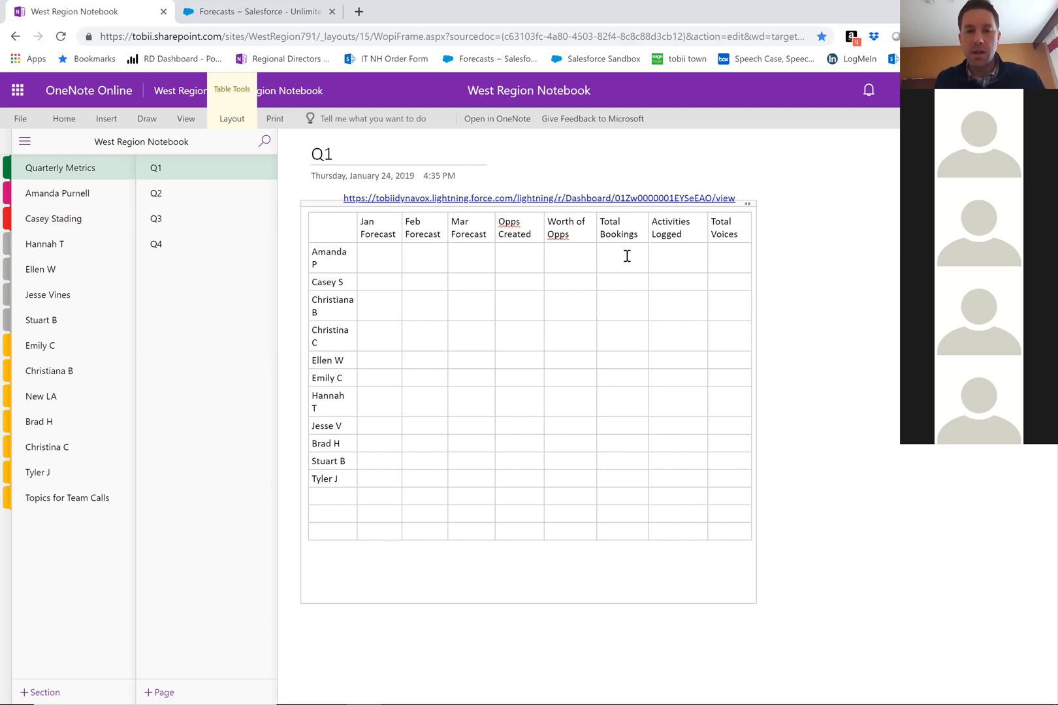
pyautogui.write('$')
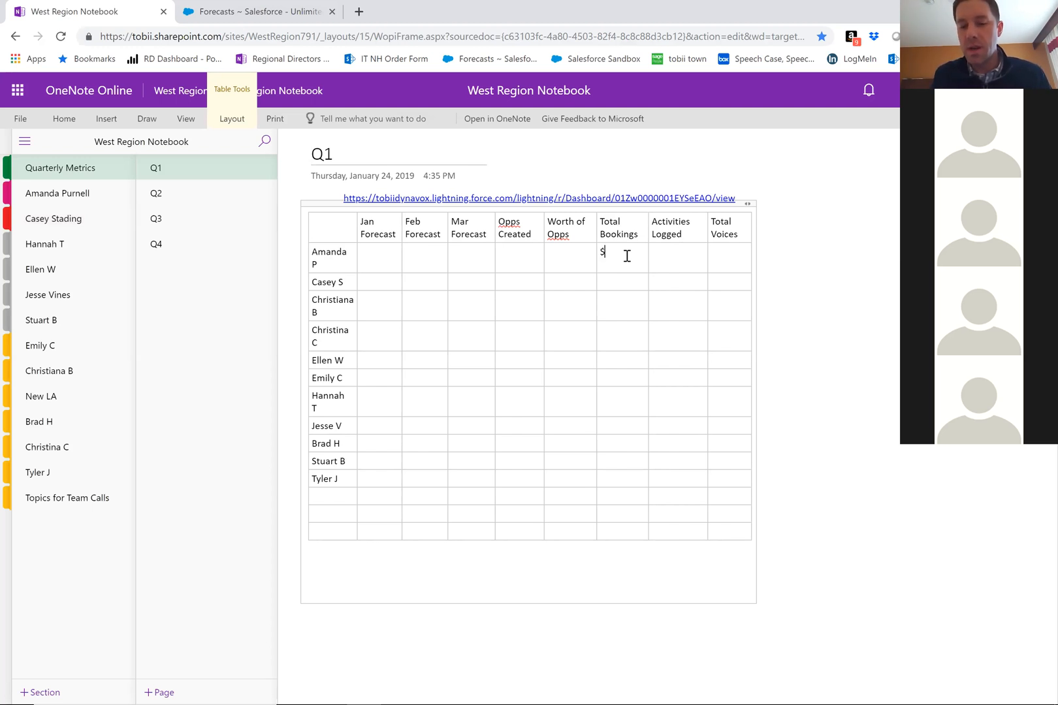
pyautogui.write('100,000')
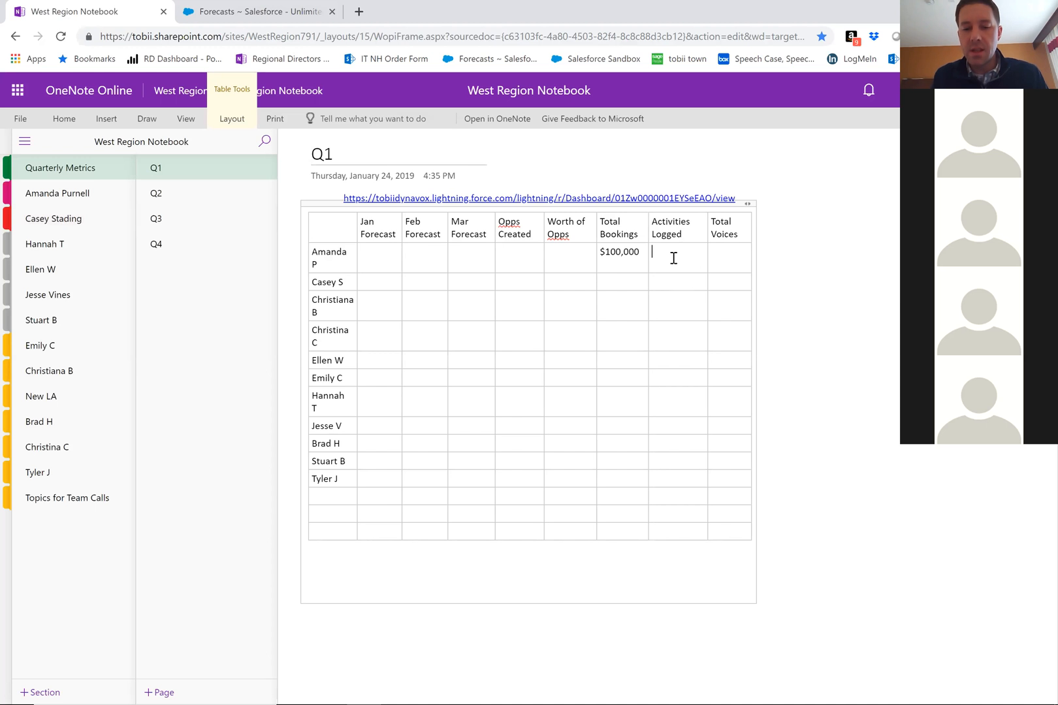
pyautogui.write('60')
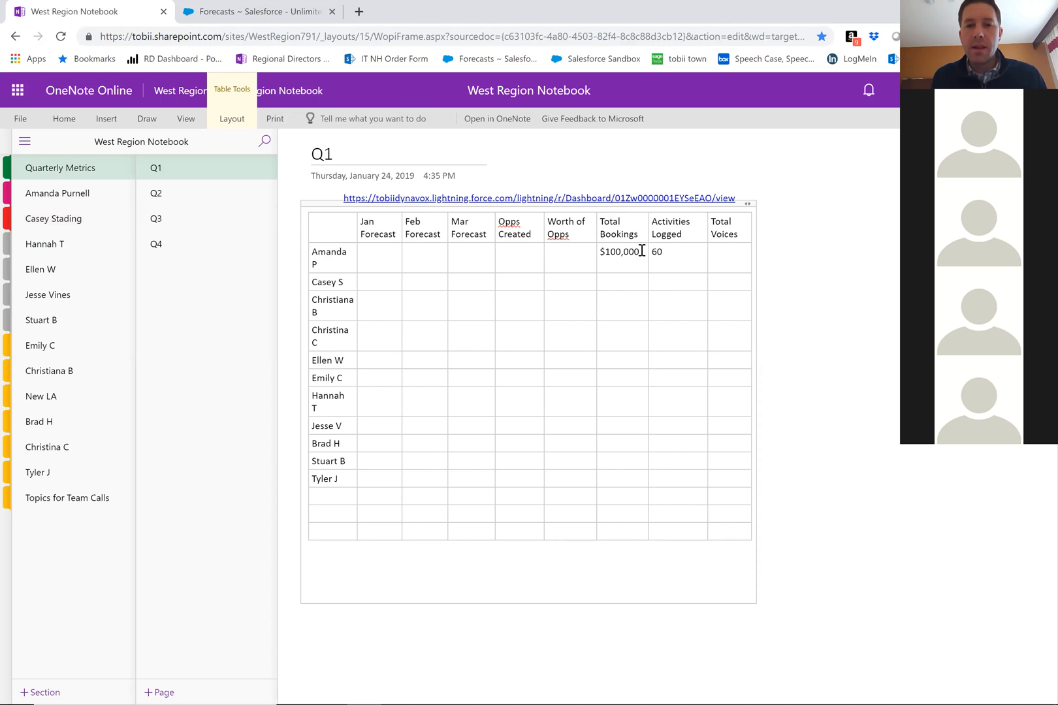
# Step: Change the first person's Total Bookings to $200,000 and Activities Logged to 120
pyautogui.doubleClick(596, 249)
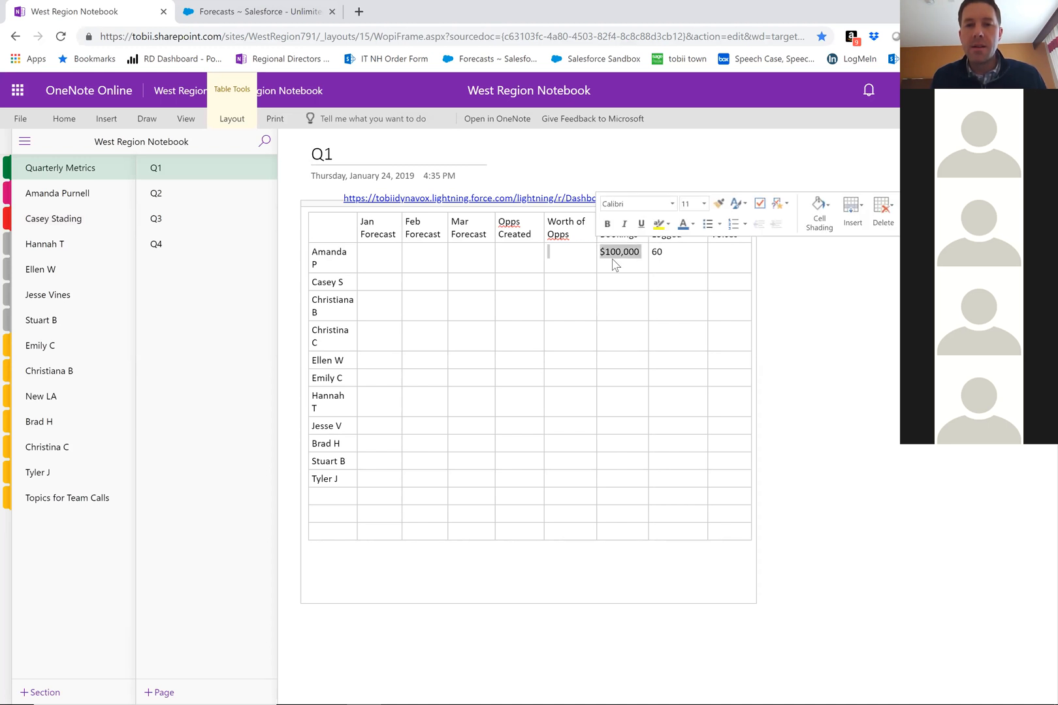
pyautogui.click(617, 262)
pyautogui.moveTo(642, 254); pyautogui.dragTo(607, 255)
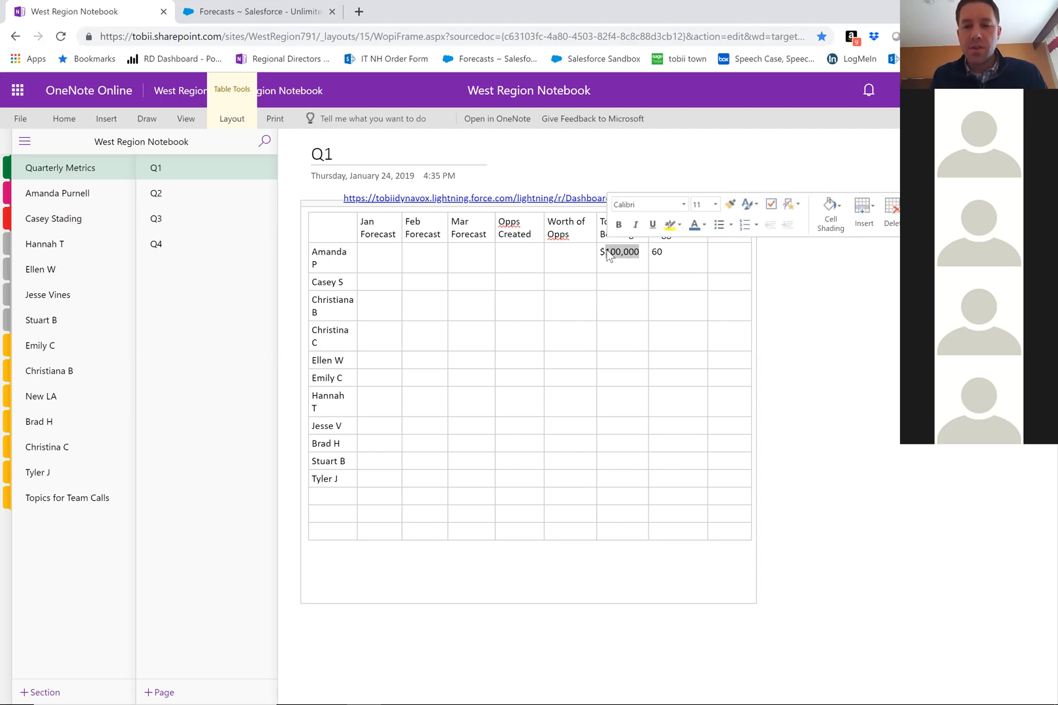
pyautogui.write('100,00')
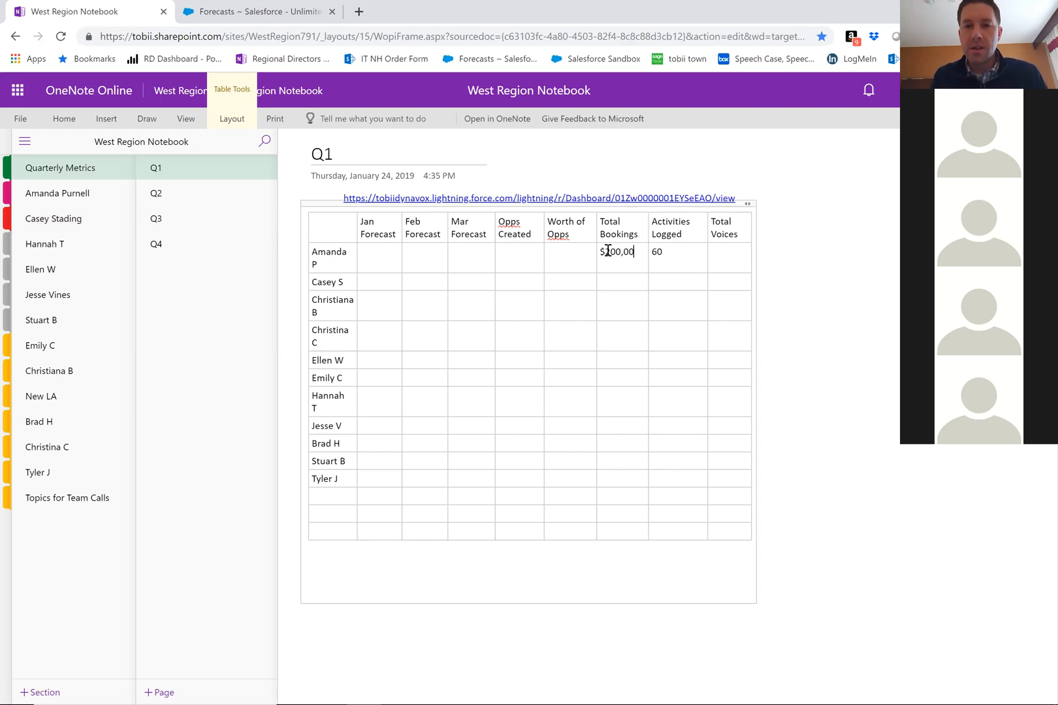
pyautogui.write('0')
pyautogui.moveTo(671, 252); pyautogui.dragTo(652, 253)
pyautogui.write('120')
pyautogui.click(795, 260)
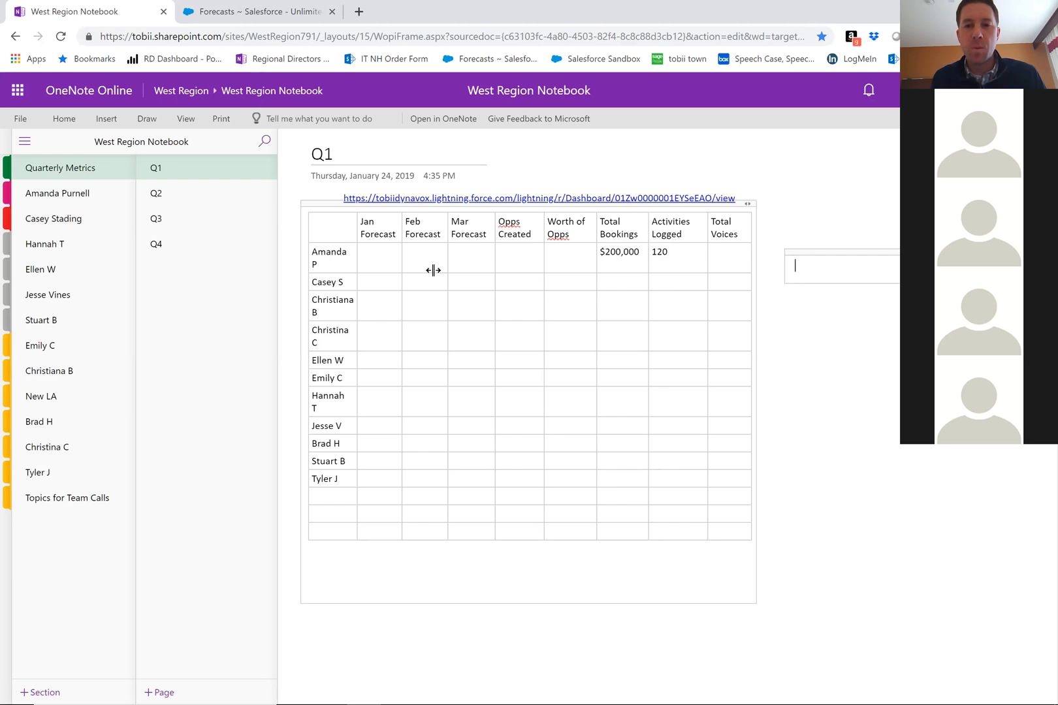
# Step: Fill in the first person's forecasts with $110,000 for Jan, $90,000 for Feb and $110,000 for Mar
pyautogui.click(374, 262)
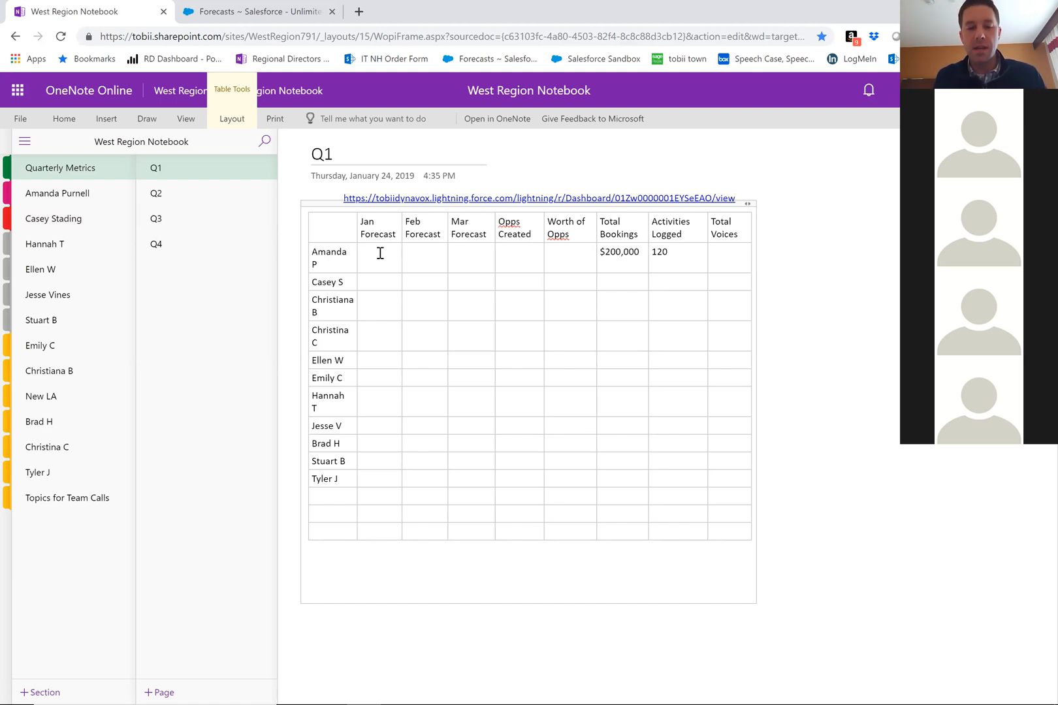
pyautogui.write('$')
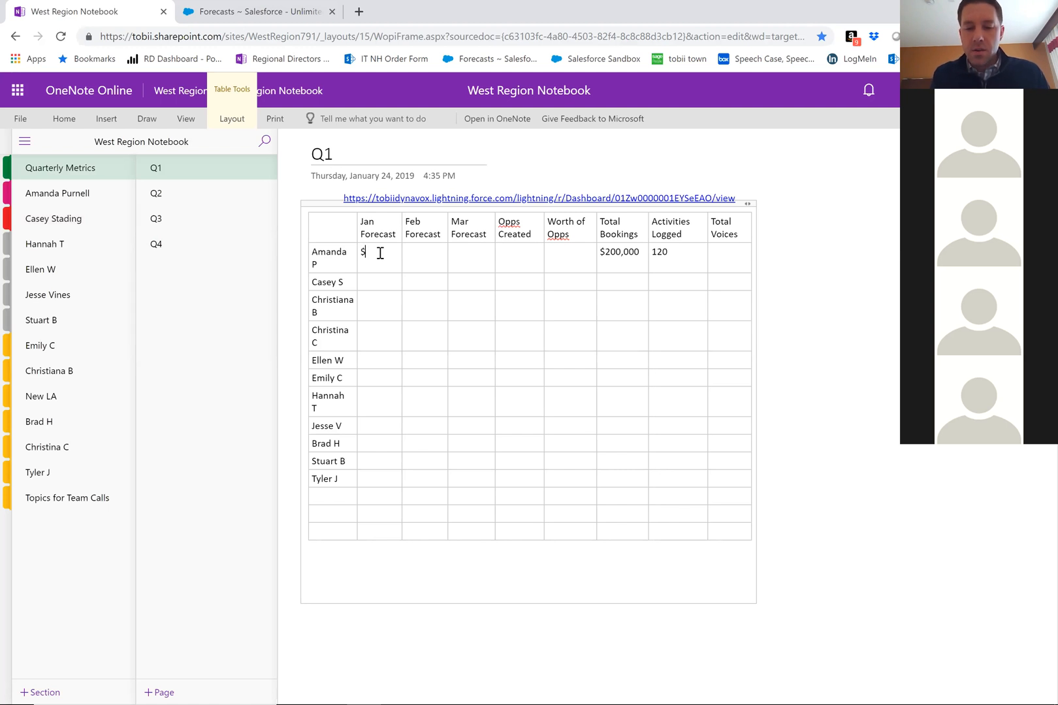
pyautogui.write('110,000')
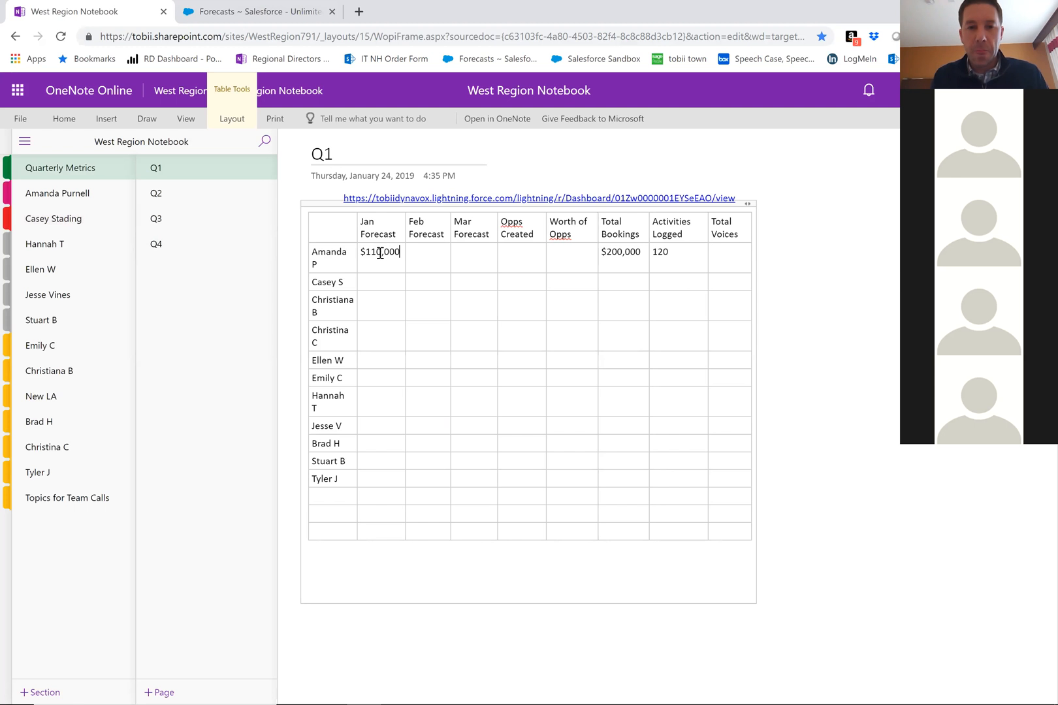
pyautogui.click(422, 251)
pyautogui.write('$')
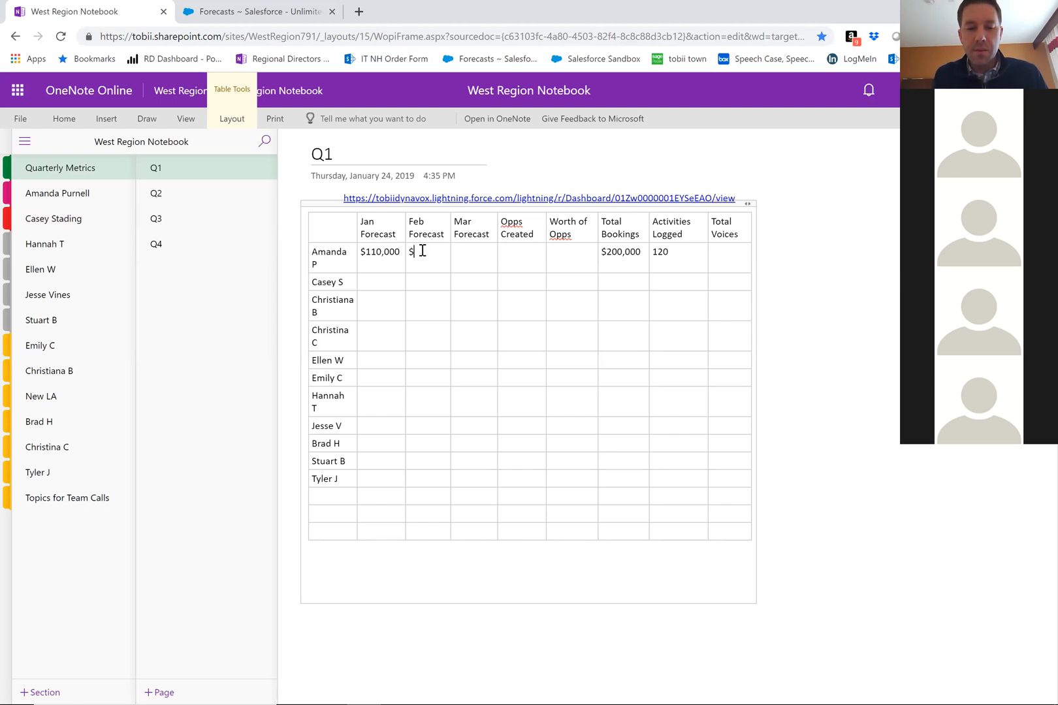
pyautogui.write('90,0000')
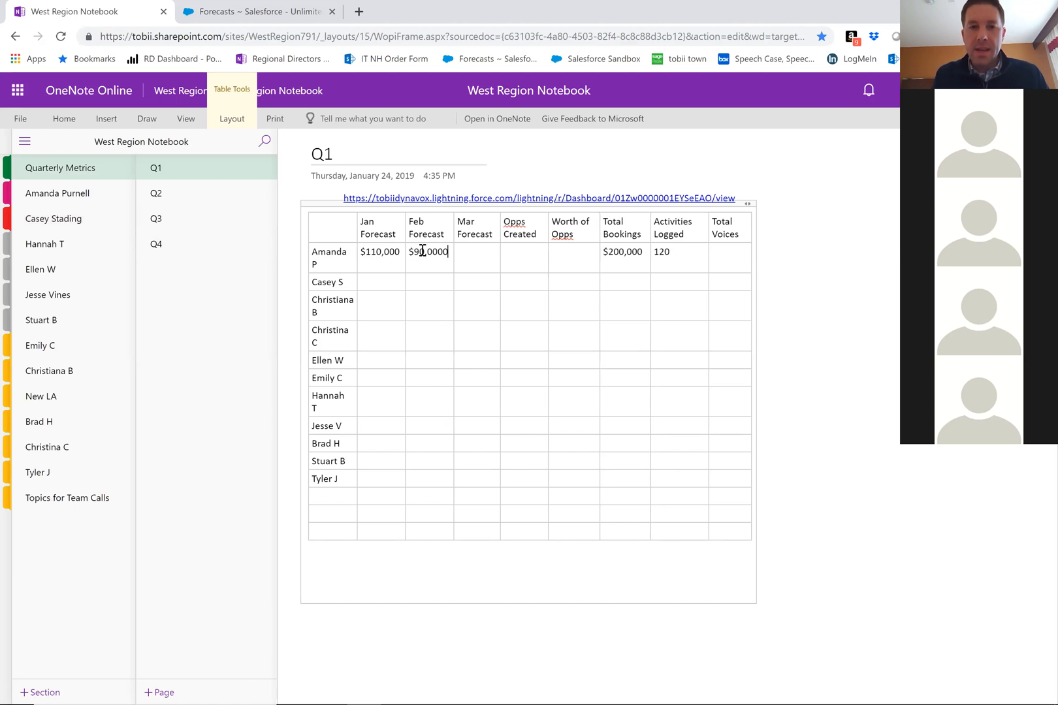
pyautogui.press('BackSpace')
pyautogui.click(468, 253)
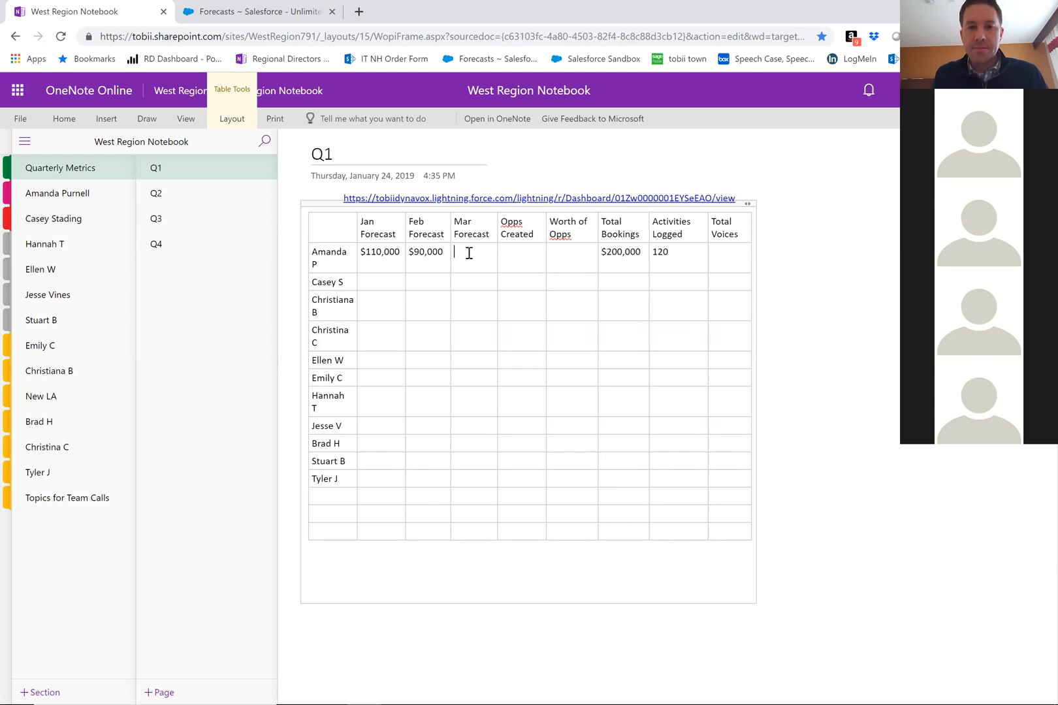
pyautogui.write('$110,000')
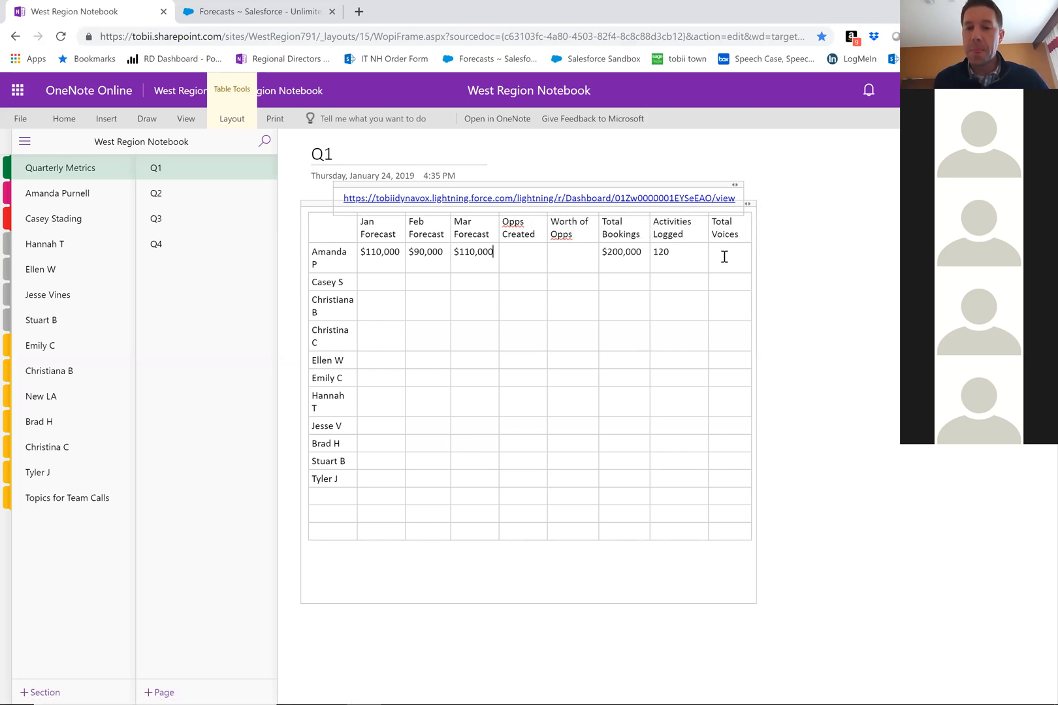
# Step: On the first team member's Weekly Top 3 page, highlight the Jan 28th week's items and place the cursor above the Feb 4th entry
pyautogui.click(62, 196)
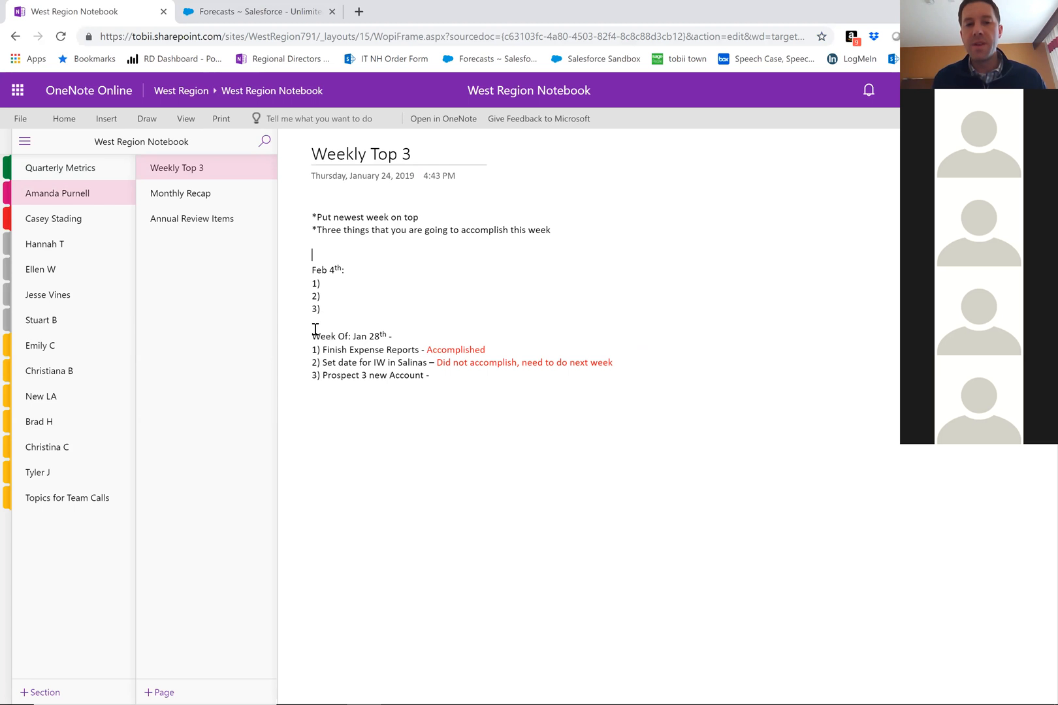
pyautogui.moveTo(409, 362); pyautogui.dragTo(446, 378)
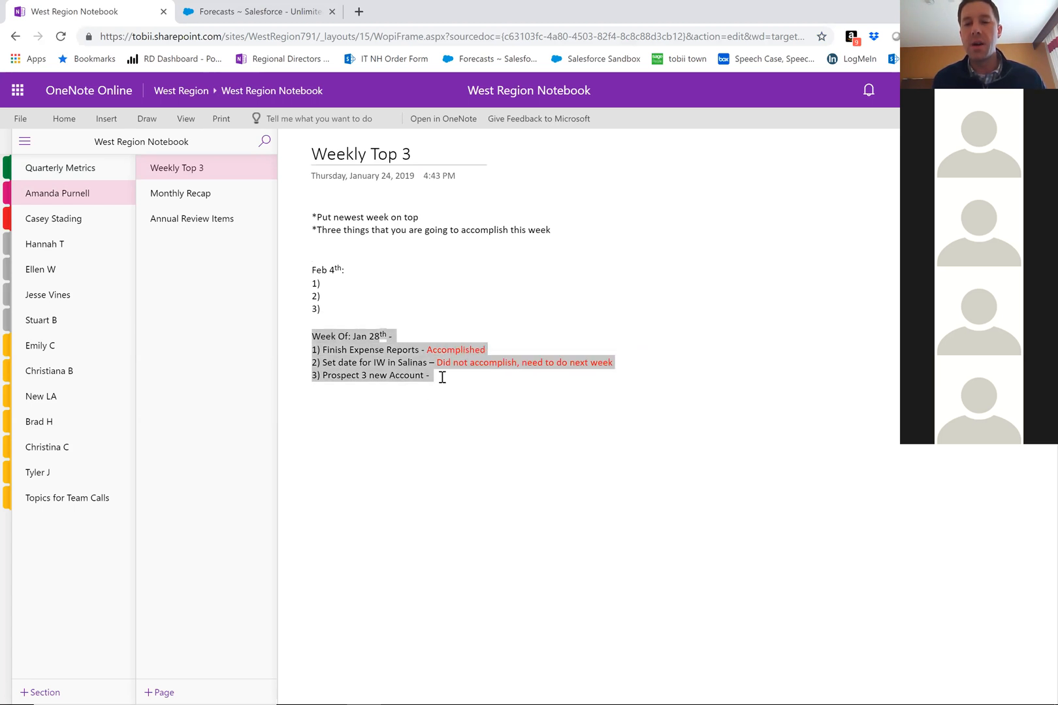
pyautogui.click(325, 250)
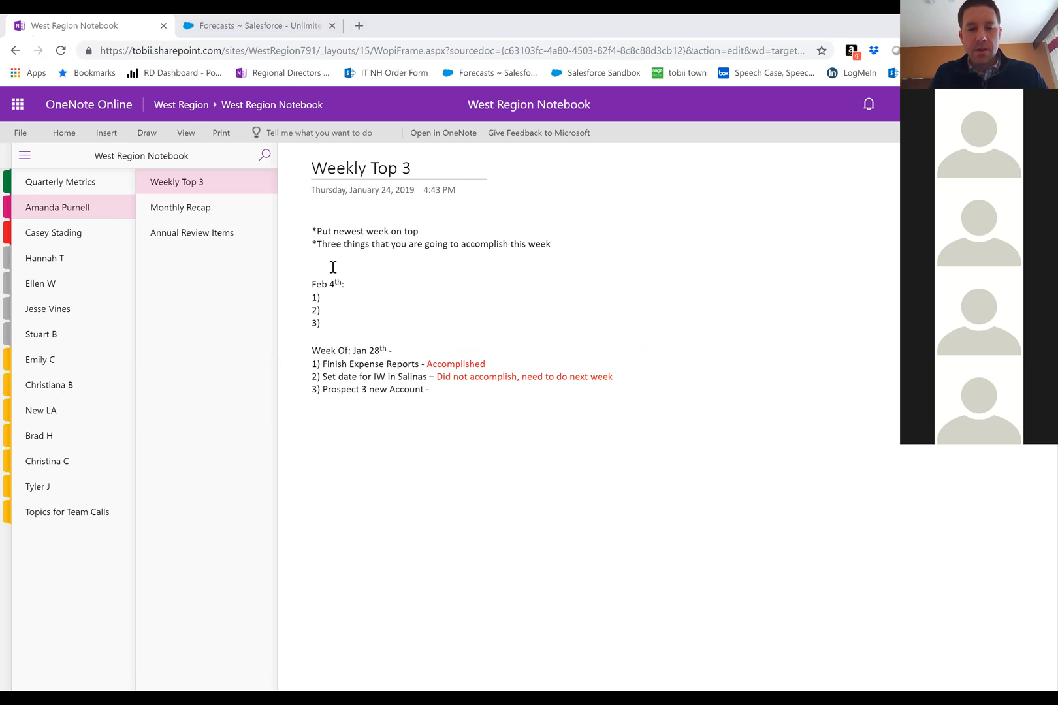
# Step: Add a "Feb 11th:" entry above the Feb 4th week with blank items 1), 2) and 3)
pyautogui.write('Feb 11th')
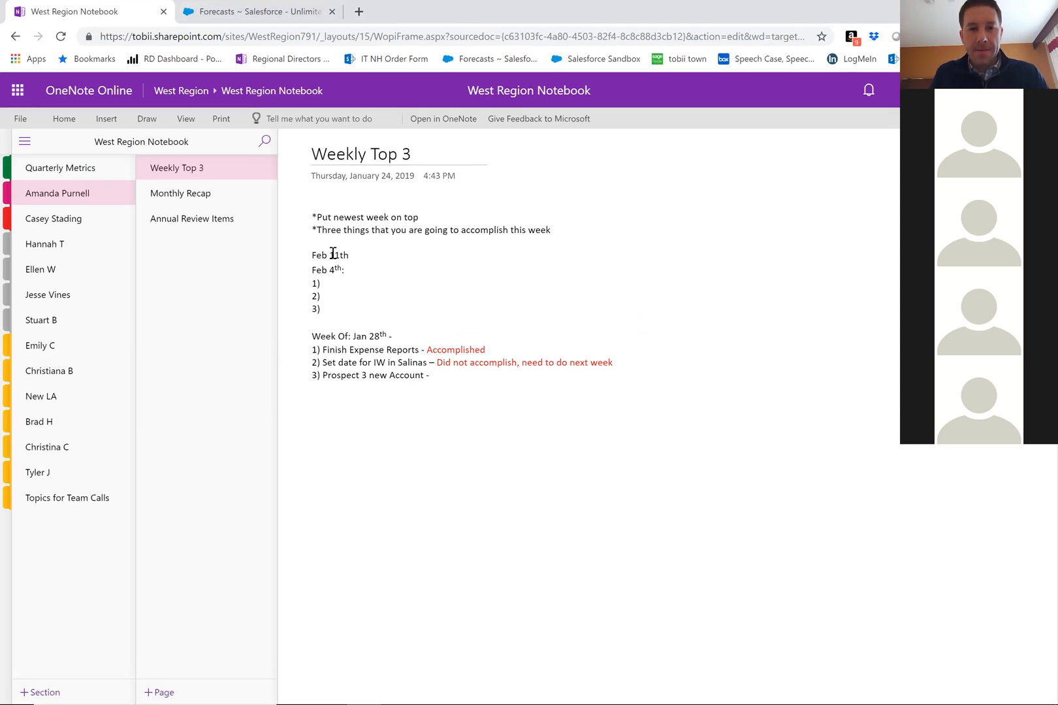
pyautogui.write(':')
pyautogui.press('Return')
pyautogui.write('1.')
pyautogui.press('Return')
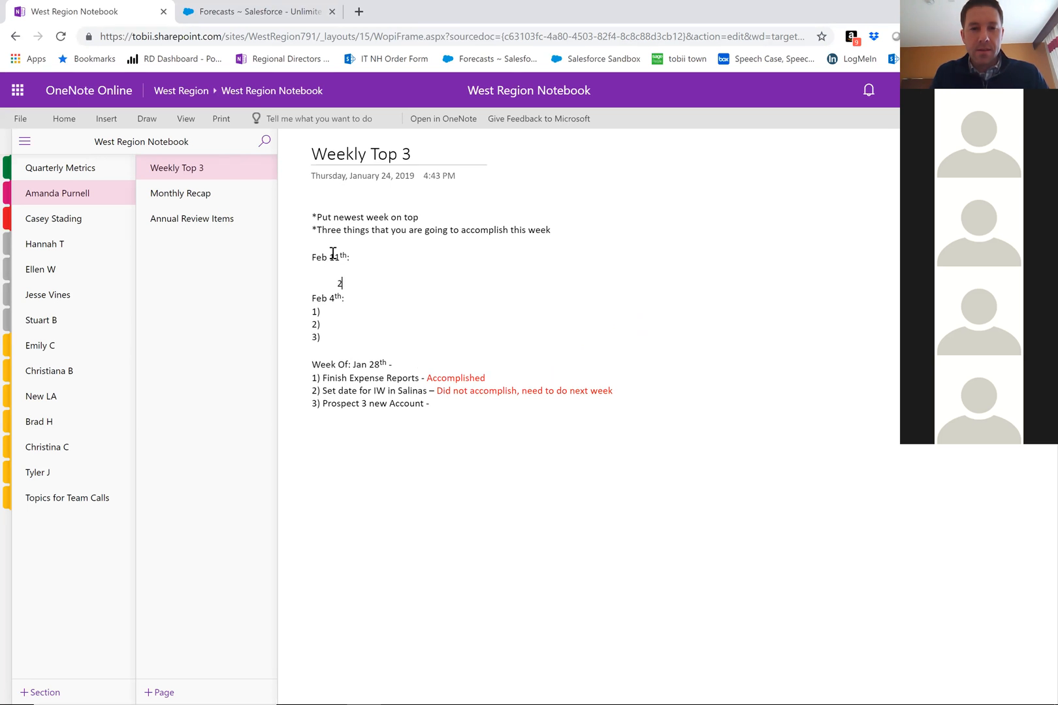
pyautogui.press('BackSpace')
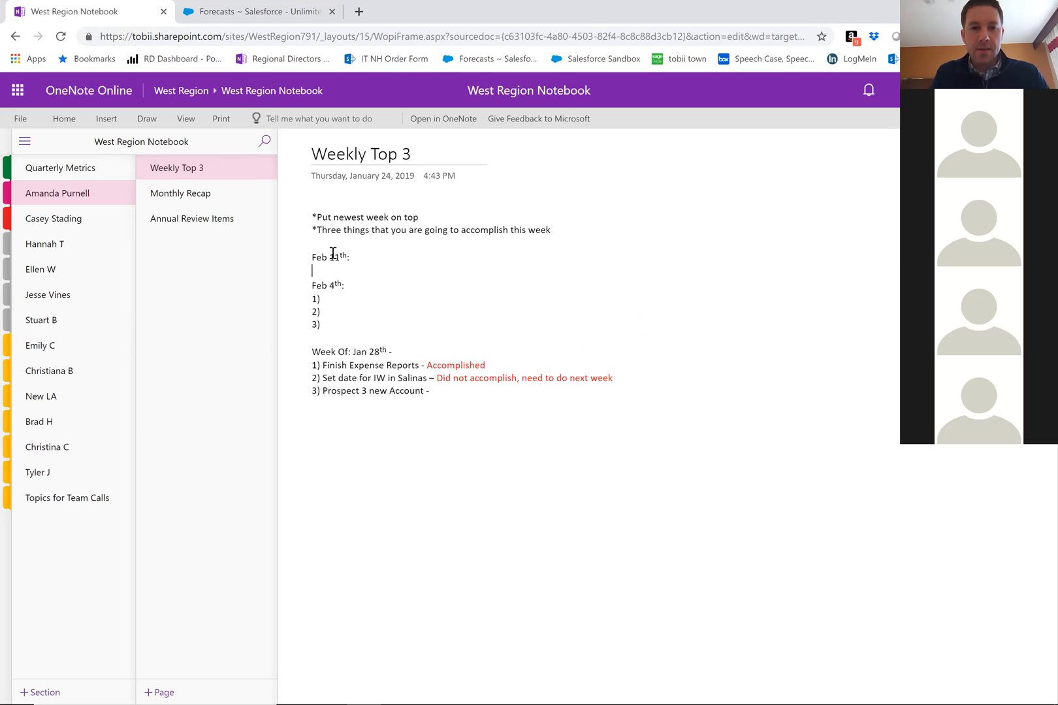
pyautogui.write(')')
pyautogui.press('Return')
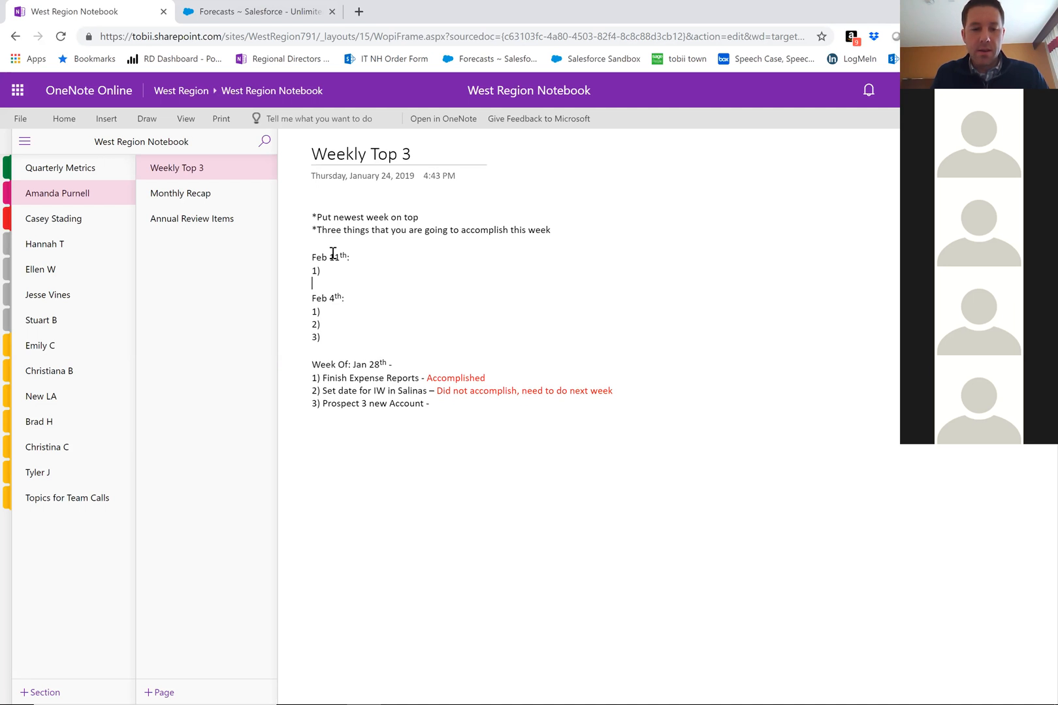
pyautogui.write('@')
pyautogui.press('BackSpace')
pyautogui.write('2)')
pyautogui.press('Return')
pyautogui.write('3)')
pyautogui.press('Return')
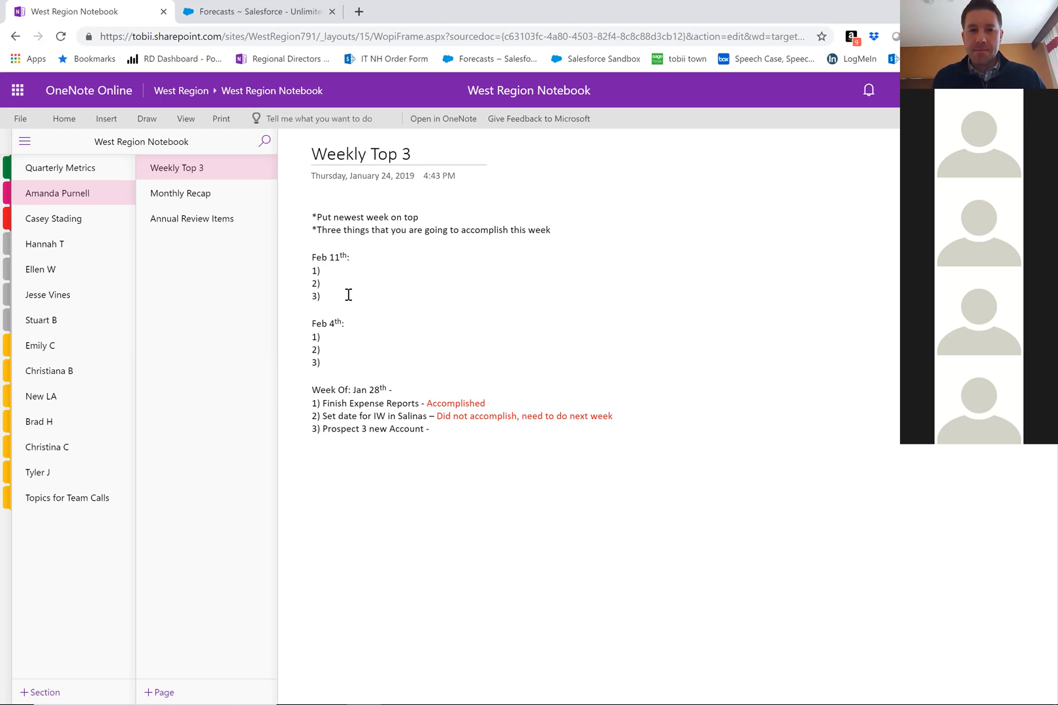
# Step: Revisit the Q1 metrics table, return to the first team member's section and open its Monthly Recap page
pyautogui.click(85, 171)
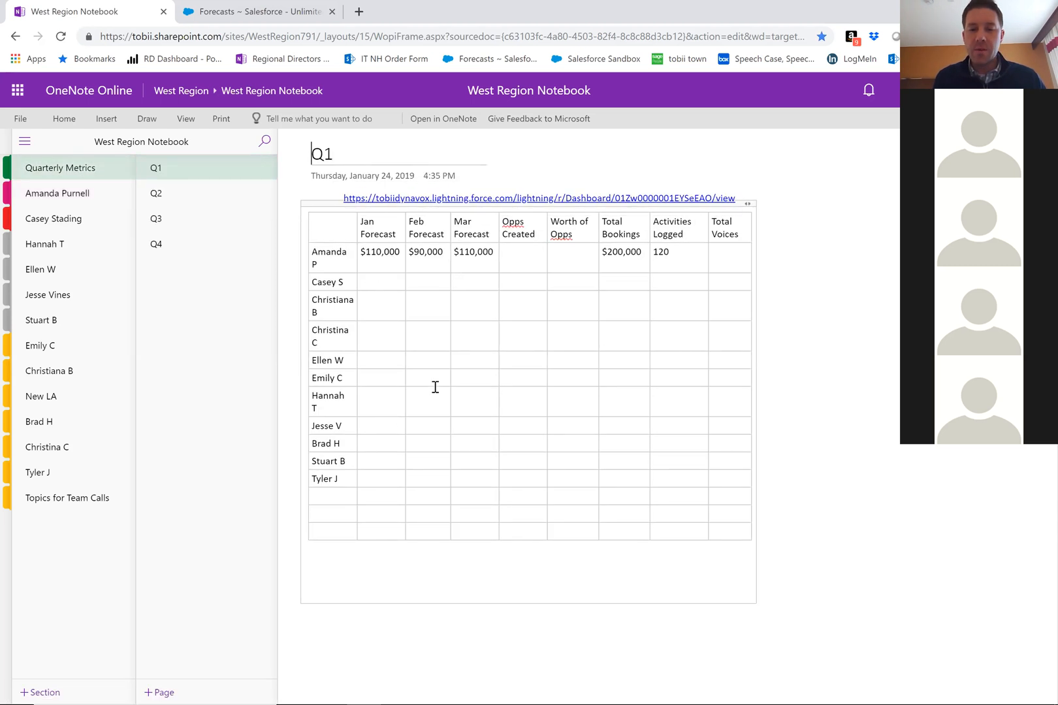
pyautogui.click(68, 198)
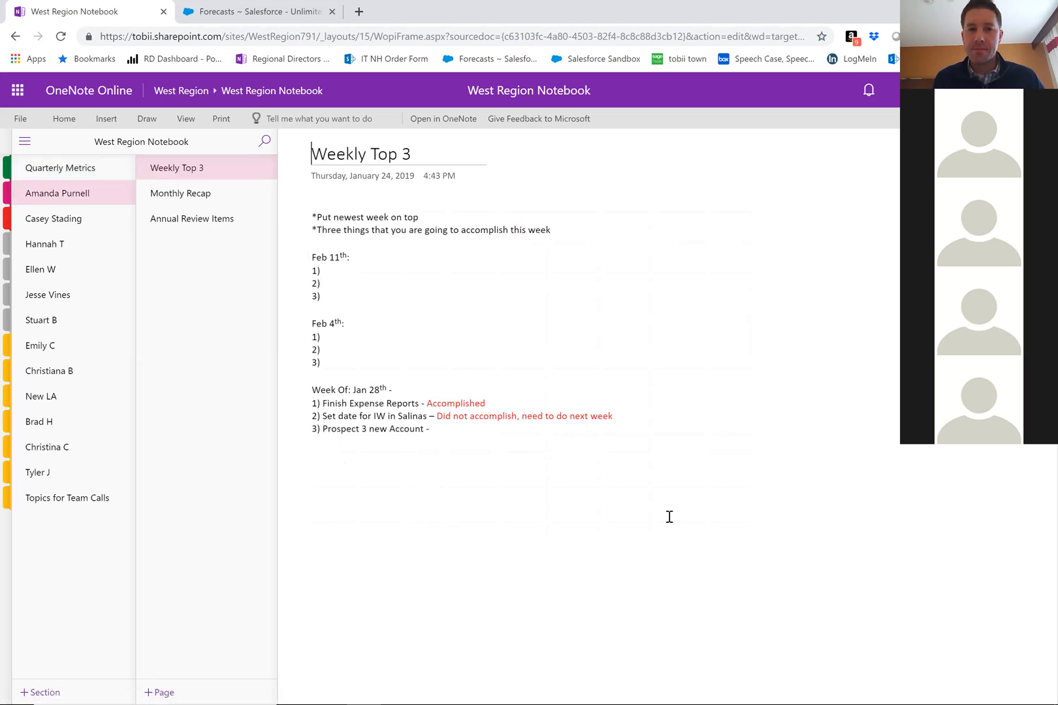
pyautogui.click(172, 198)
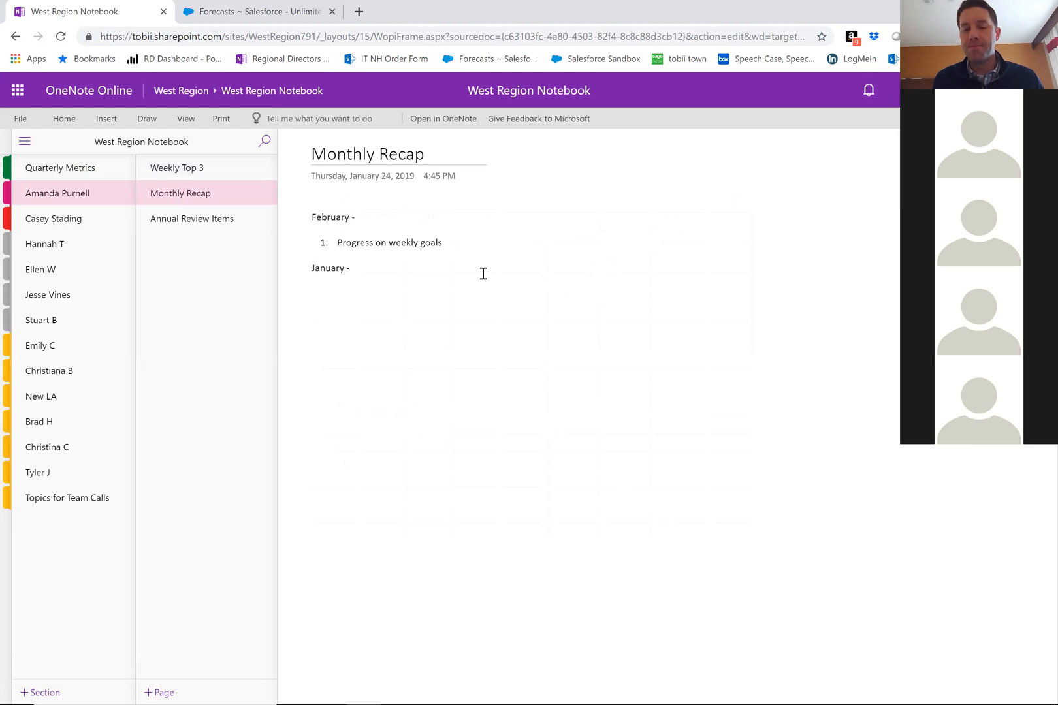
# Step: Add "Wins & accomplishments" and "Roadblocks" as items 2 and 3 of the February list, leaving no fourth item
pyautogui.click(454, 243)
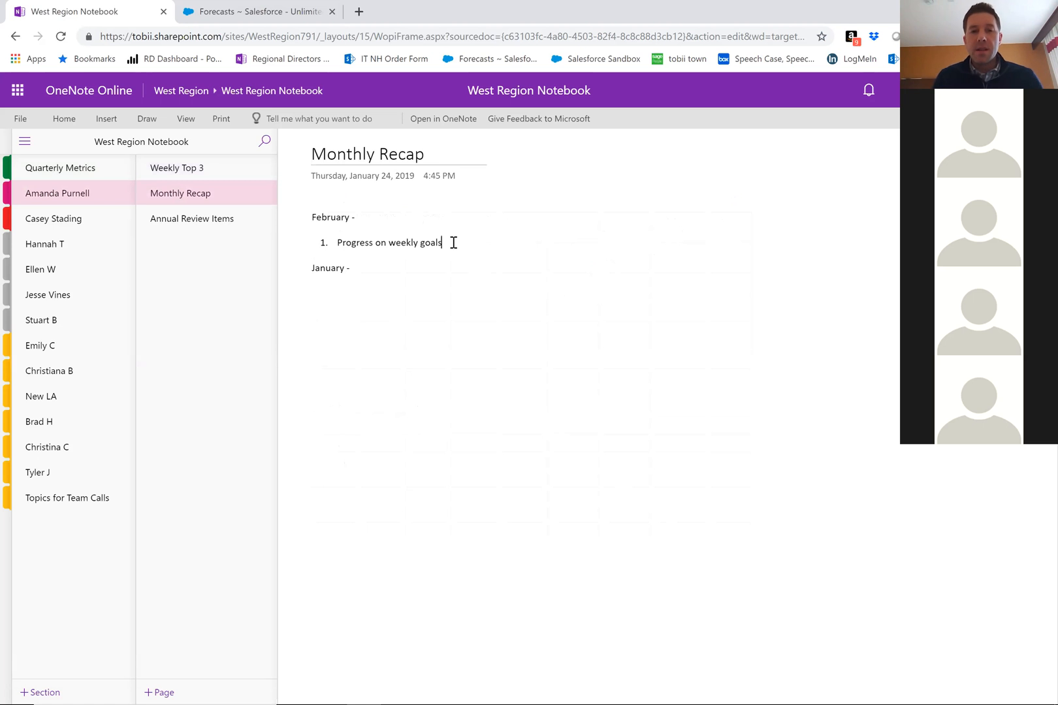
pyautogui.press('Return')
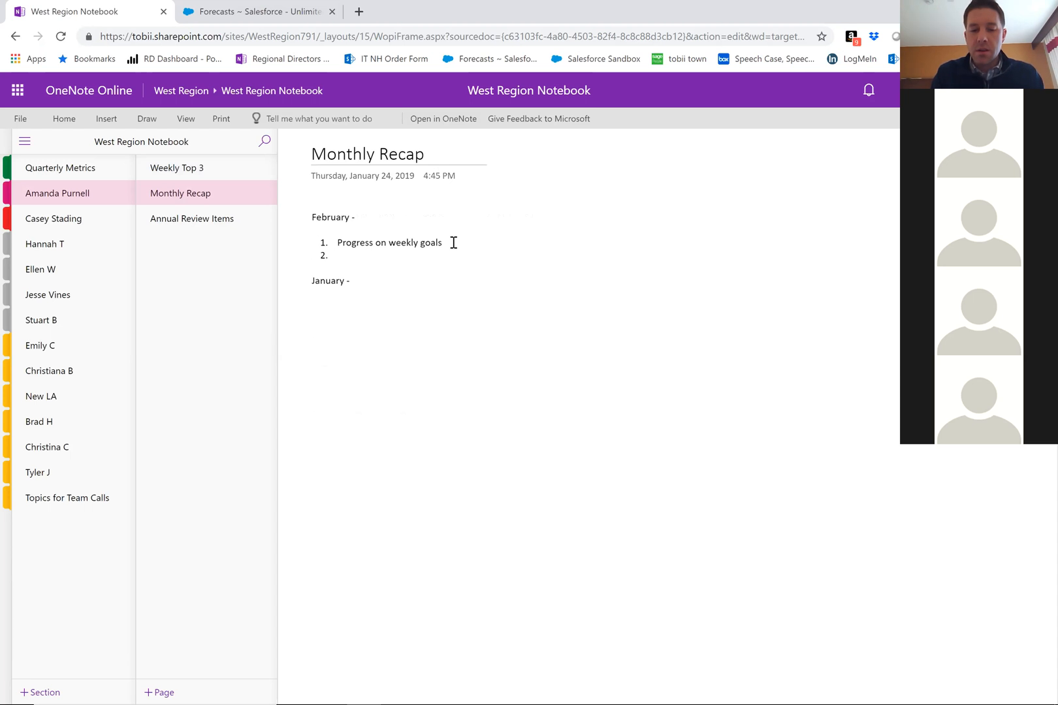
pyautogui.write('Wins & accomplishments')
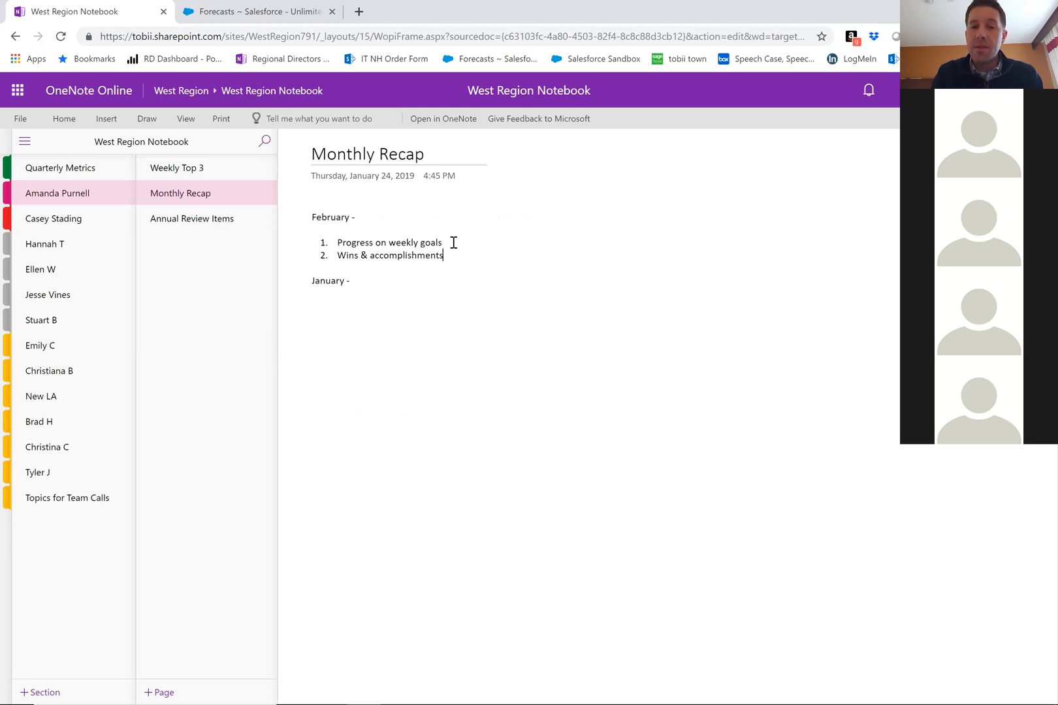
pyautogui.press('Return')
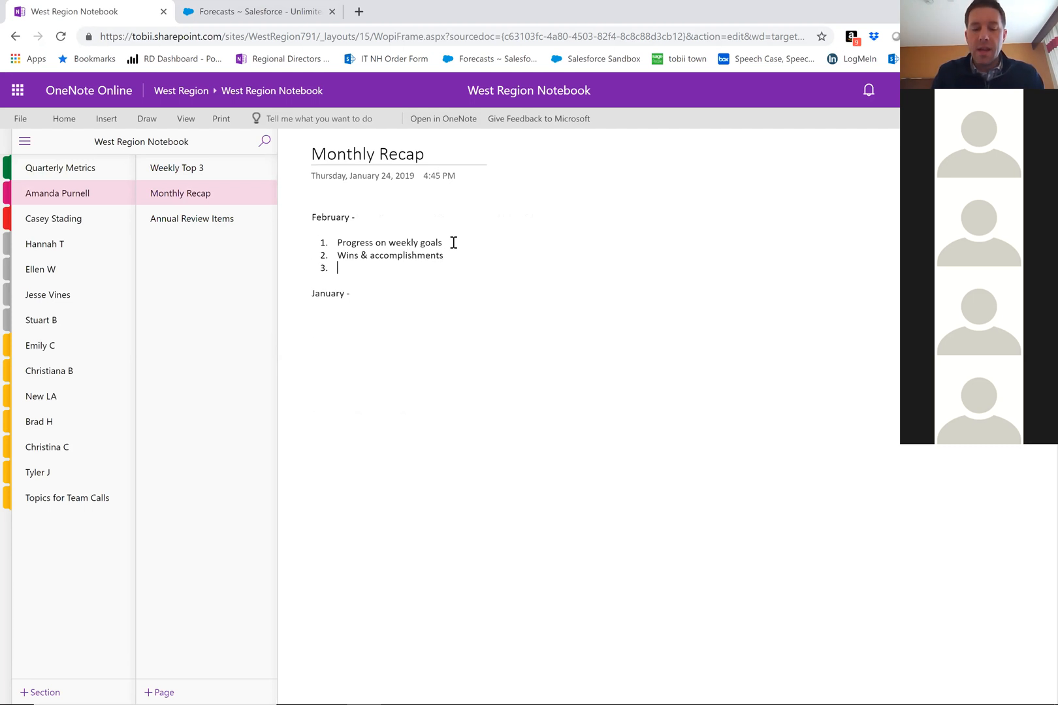
pyautogui.write('Roadblocks')
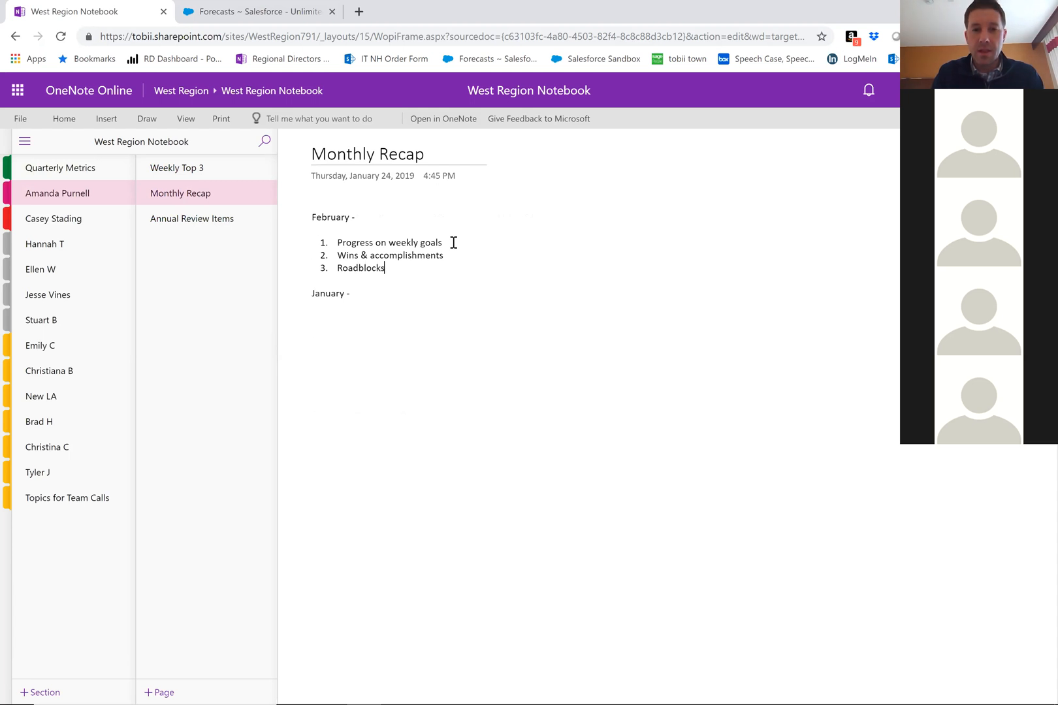
pyautogui.press('Return')
pyautogui.write('4')
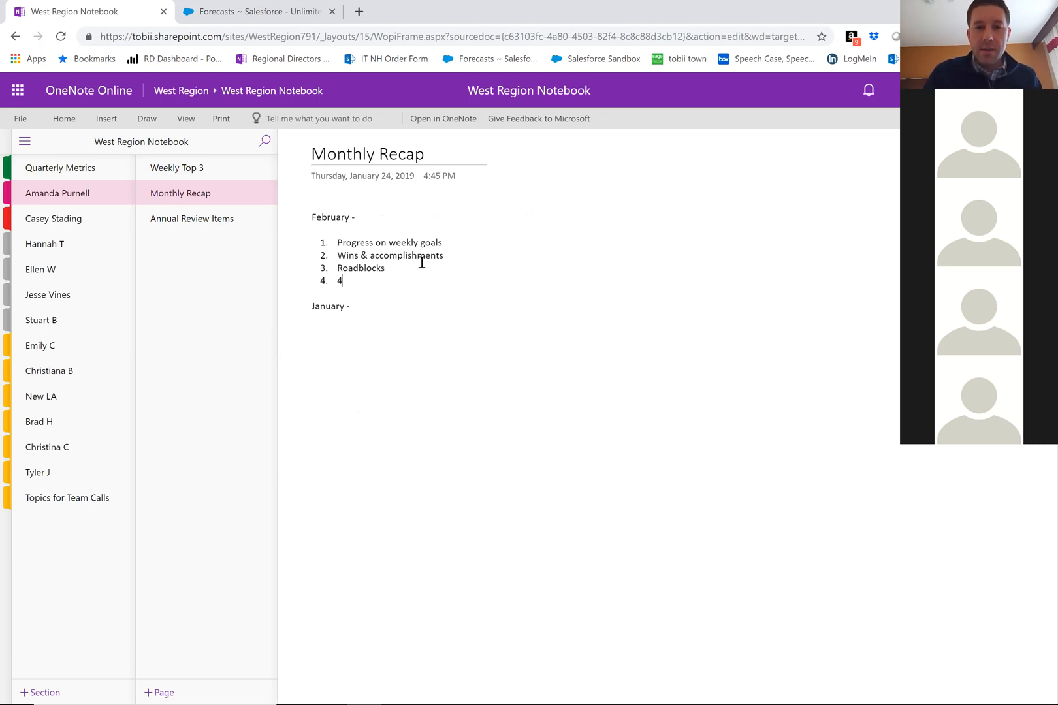
pyautogui.press('BackSpace')
pyautogui.press('BackSpace')
pyautogui.press('BackSpace')
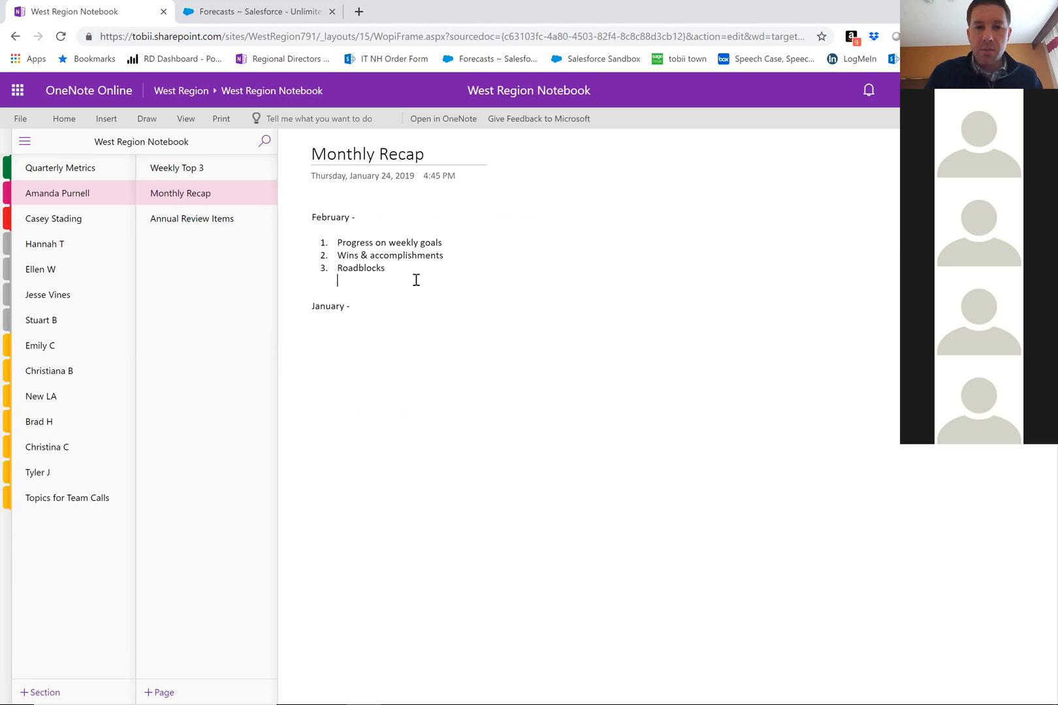
pyautogui.press('BackSpace')
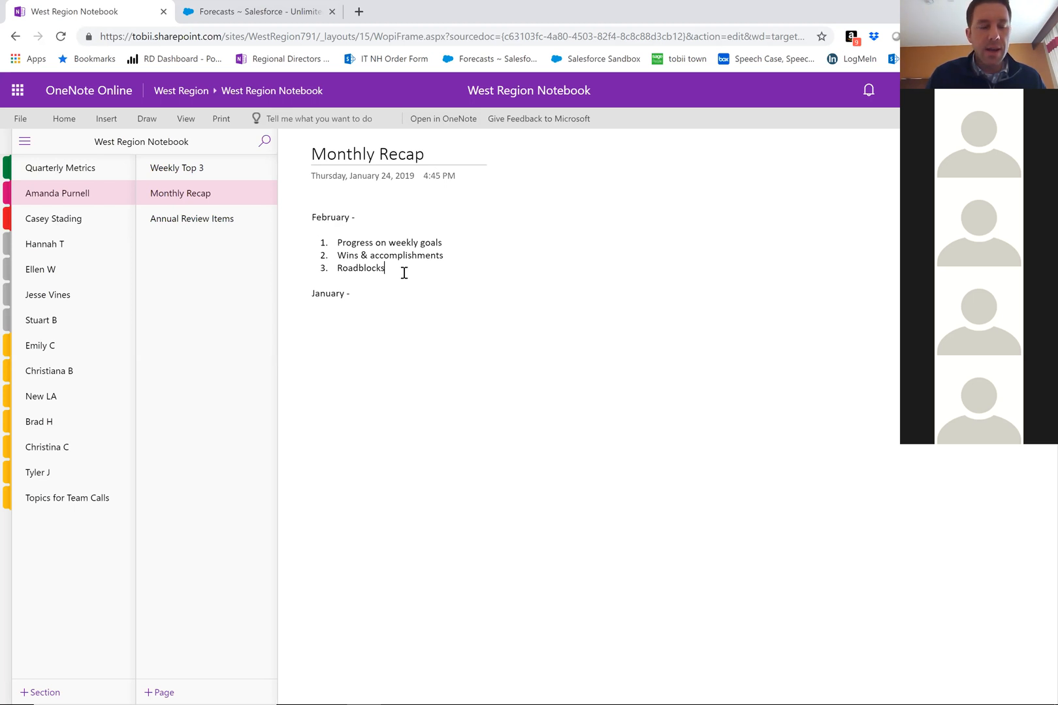
# Step: On the Annual Review Items page, write the note "List the goals from your Performance Review"
pyautogui.click(250, 222)
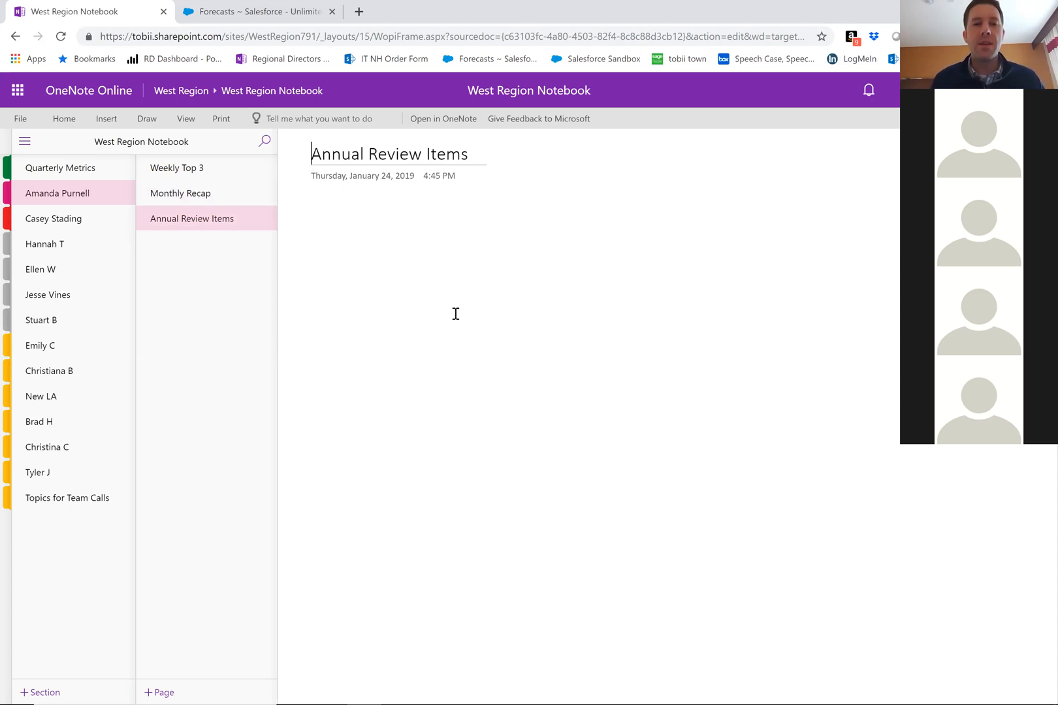
pyautogui.click(335, 244)
pyautogui.write('LIst ')
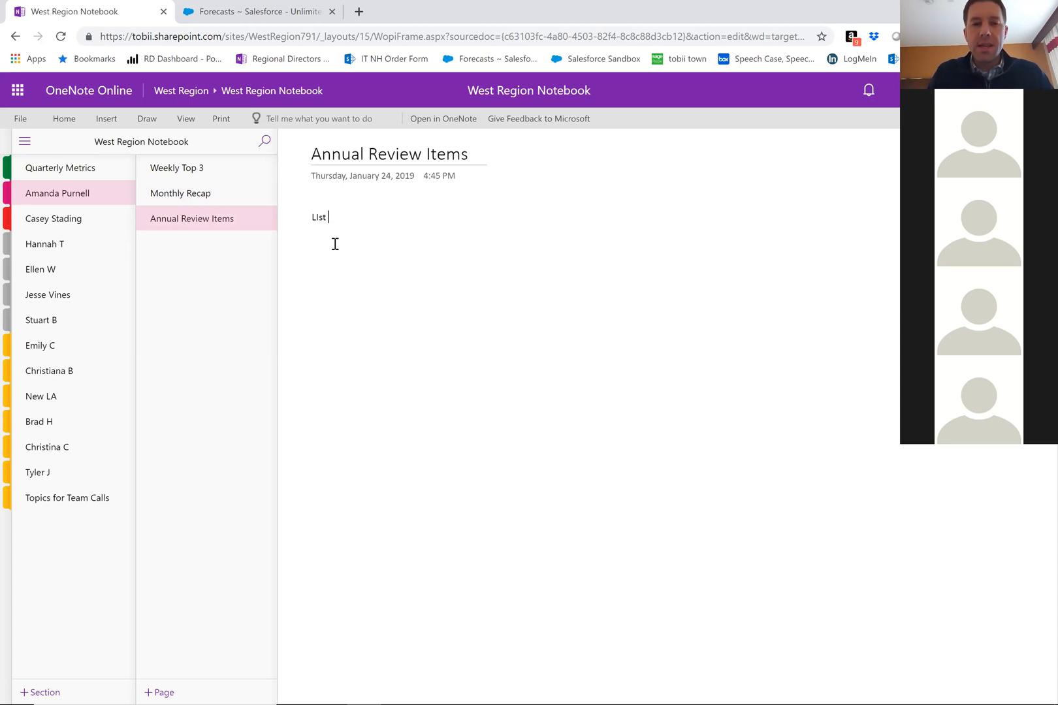
pyautogui.write('the goals ')
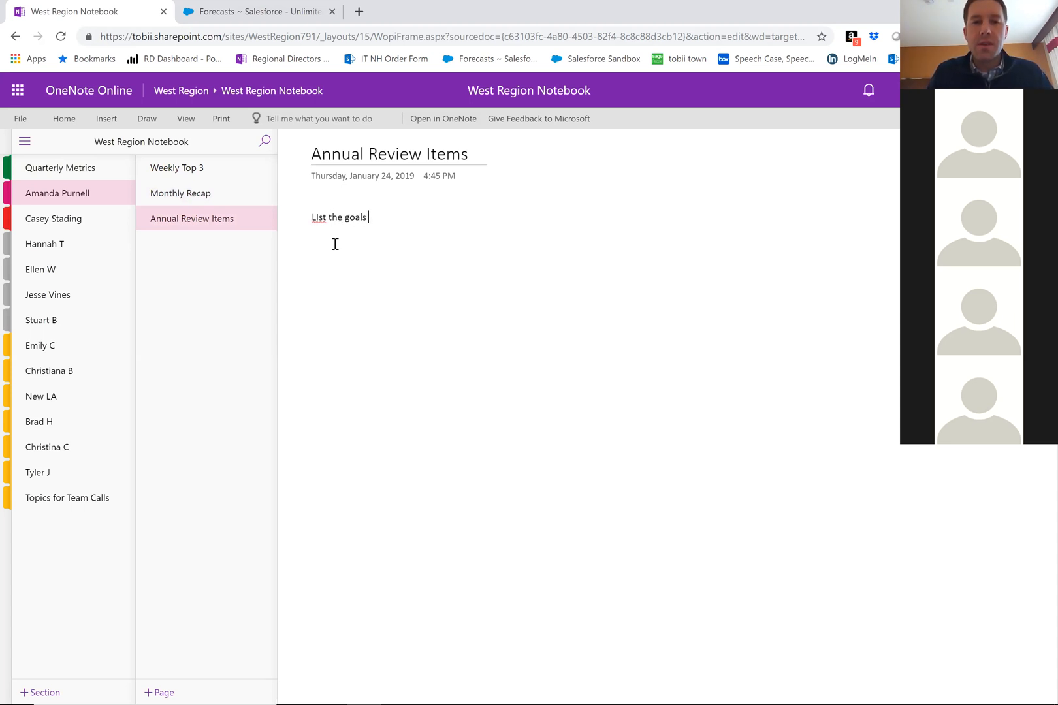
pyautogui.write('from your ')
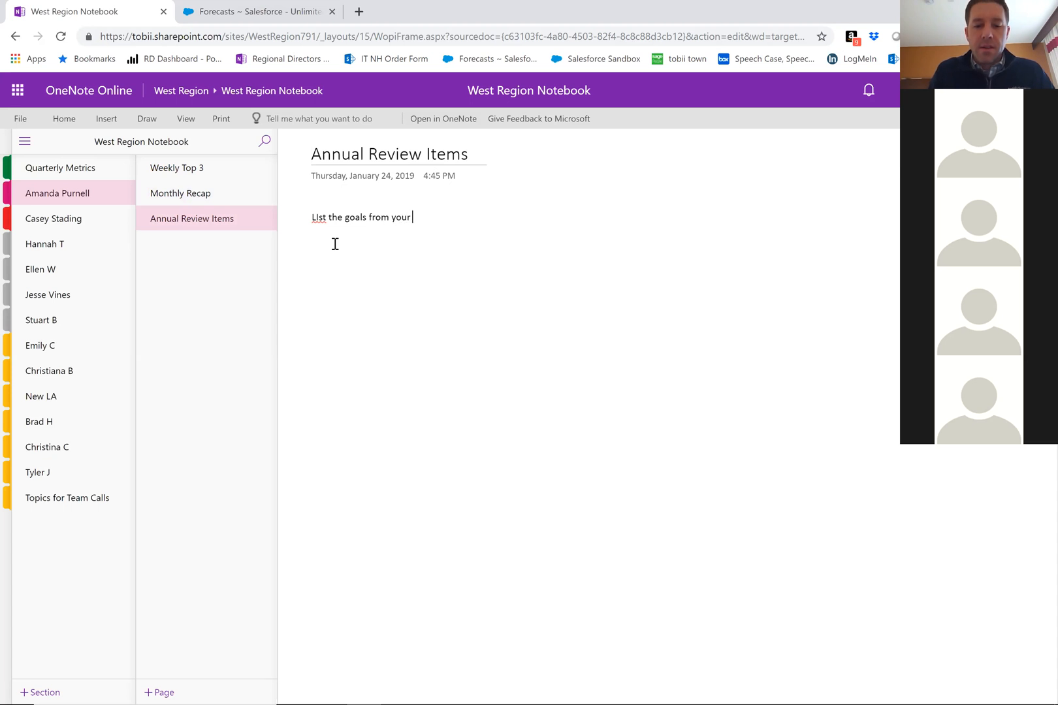
pyautogui.write('Perfor')
pyautogui.write('manc')
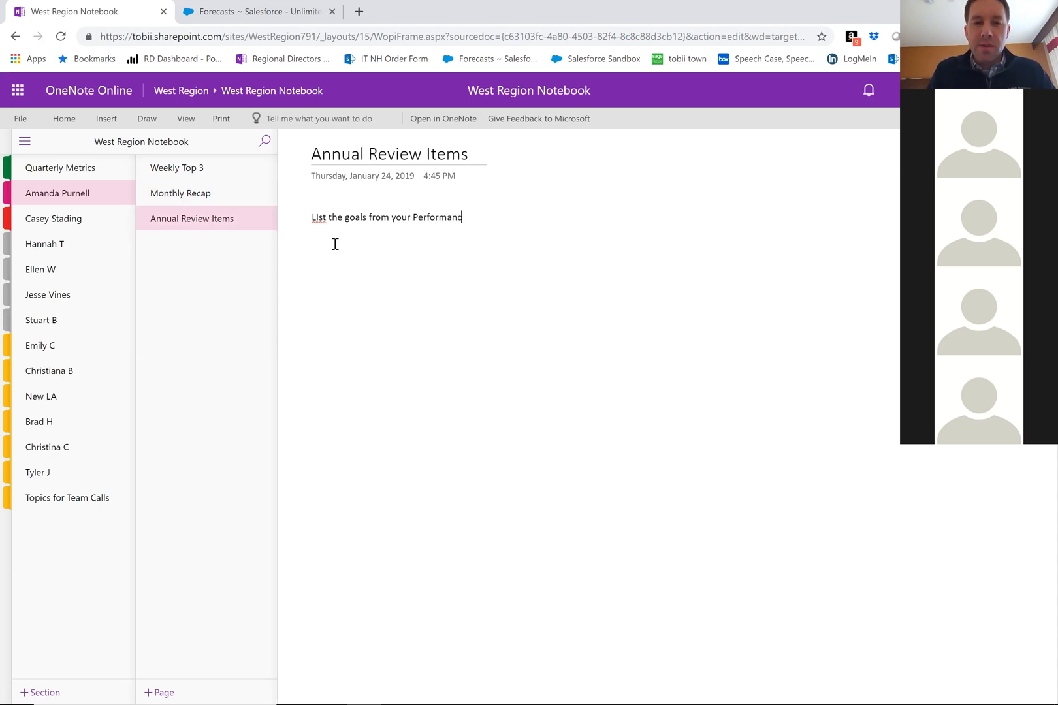
pyautogui.write('e Review')
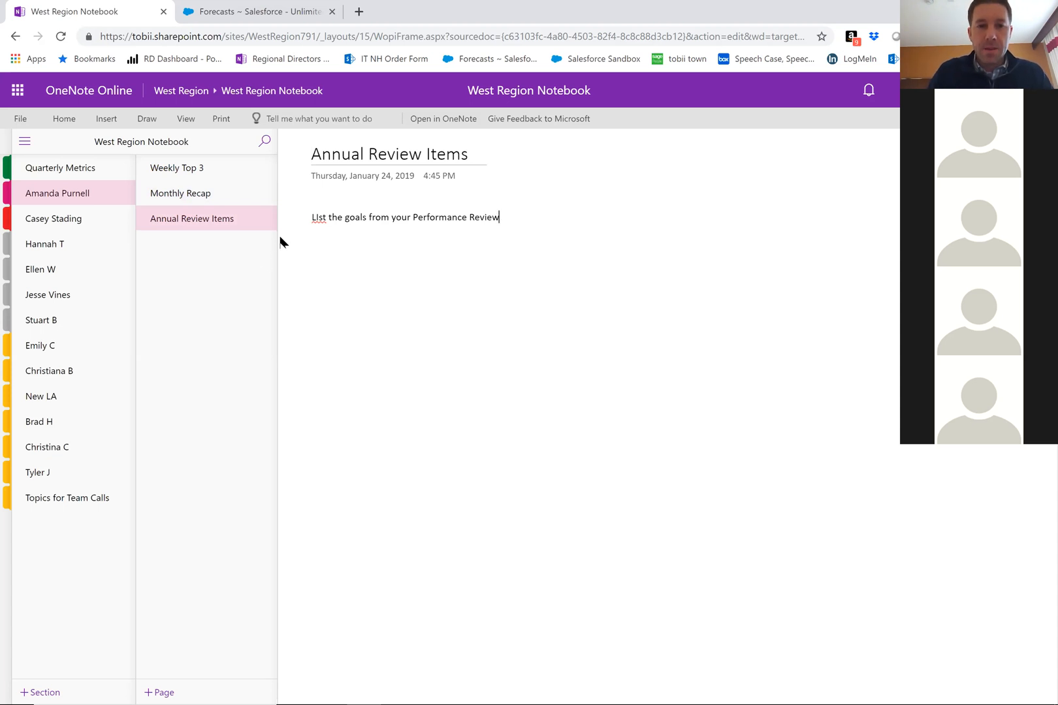
pyautogui.click(319, 218)
pyautogui.press('BackSpace')
pyautogui.write('i')
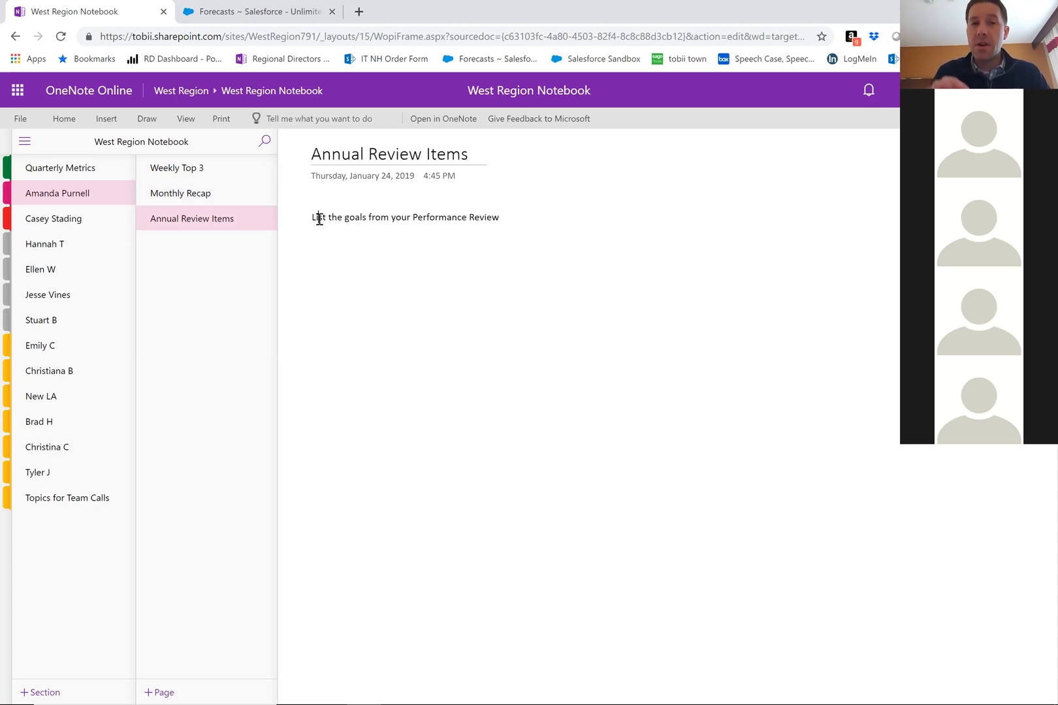
pyautogui.click(537, 225)
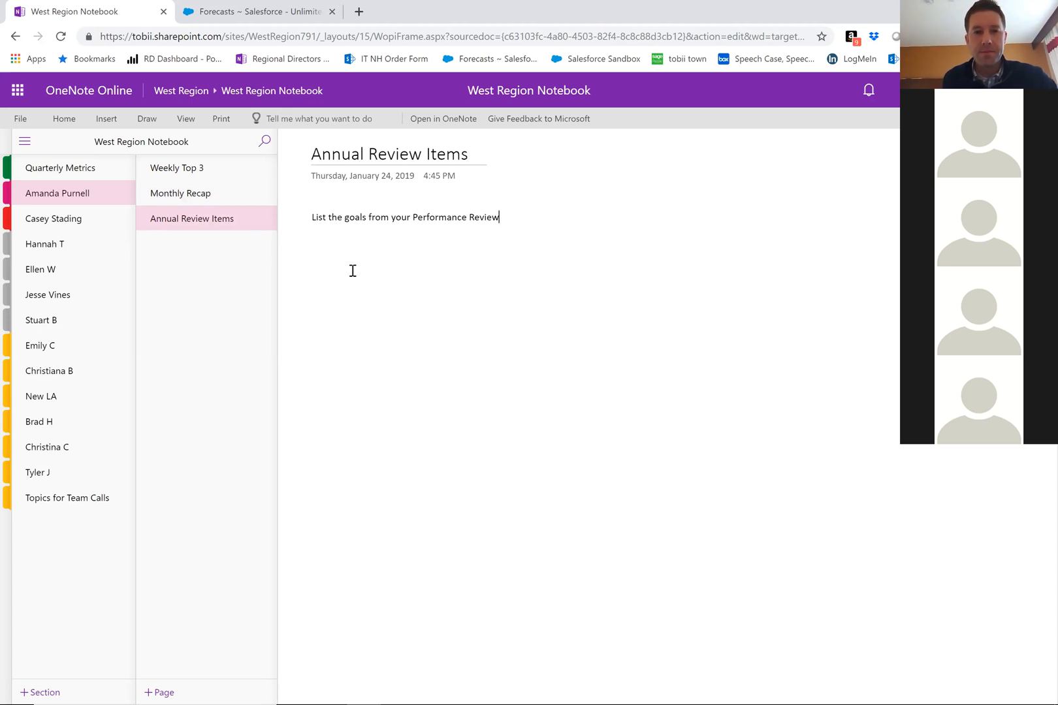
# Step: Review the Monthly Recap, Weekly Top 3 and Q1 metrics pages, ending on the first team member's Weekly Top 3
pyautogui.click(218, 193)
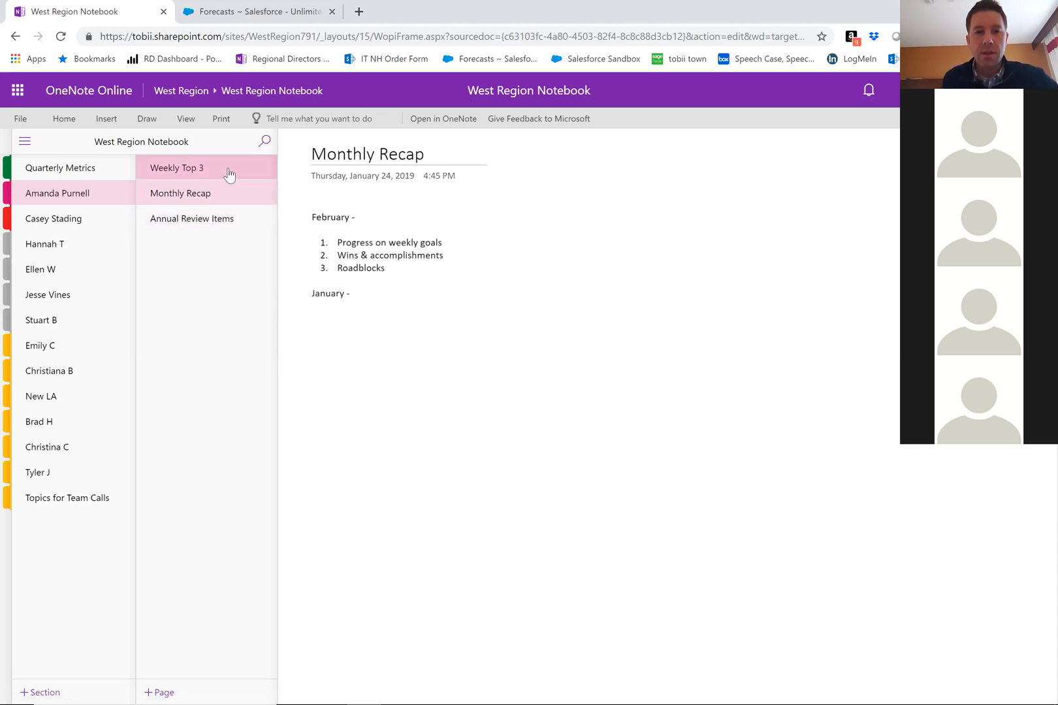
pyautogui.click(228, 171)
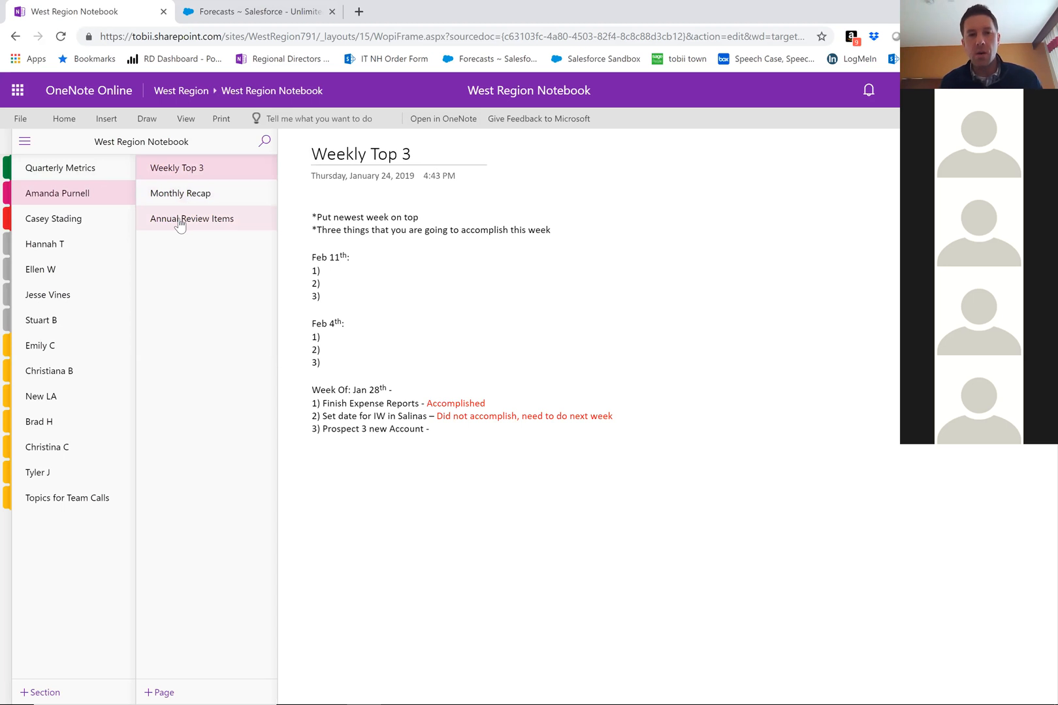
pyautogui.click(108, 171)
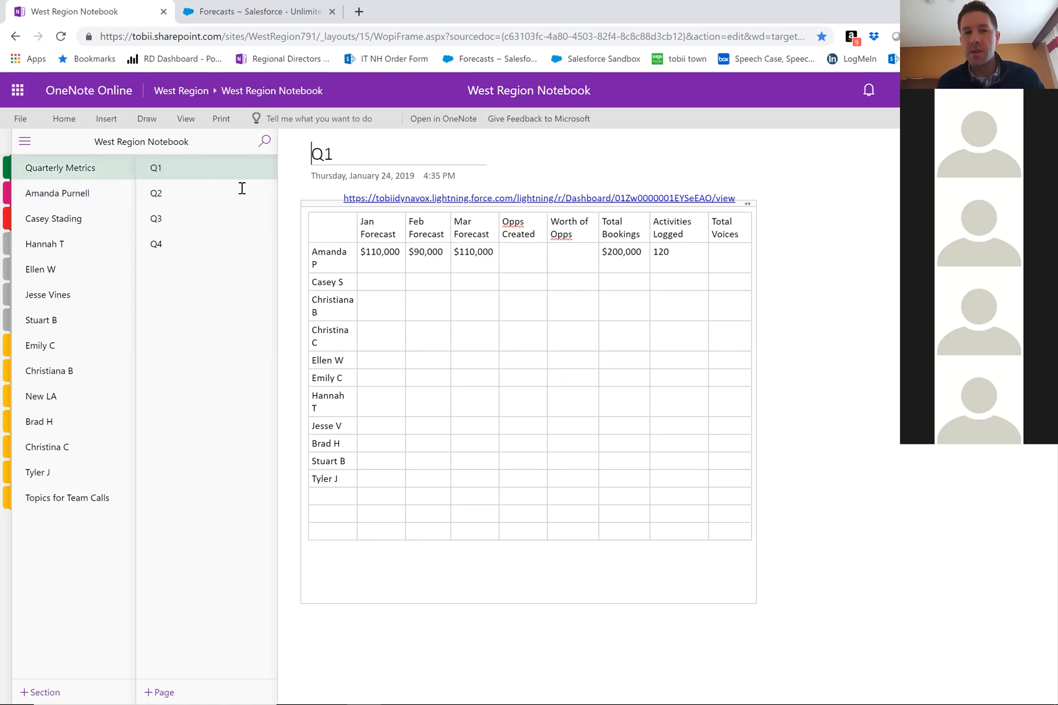
pyautogui.click(83, 198)
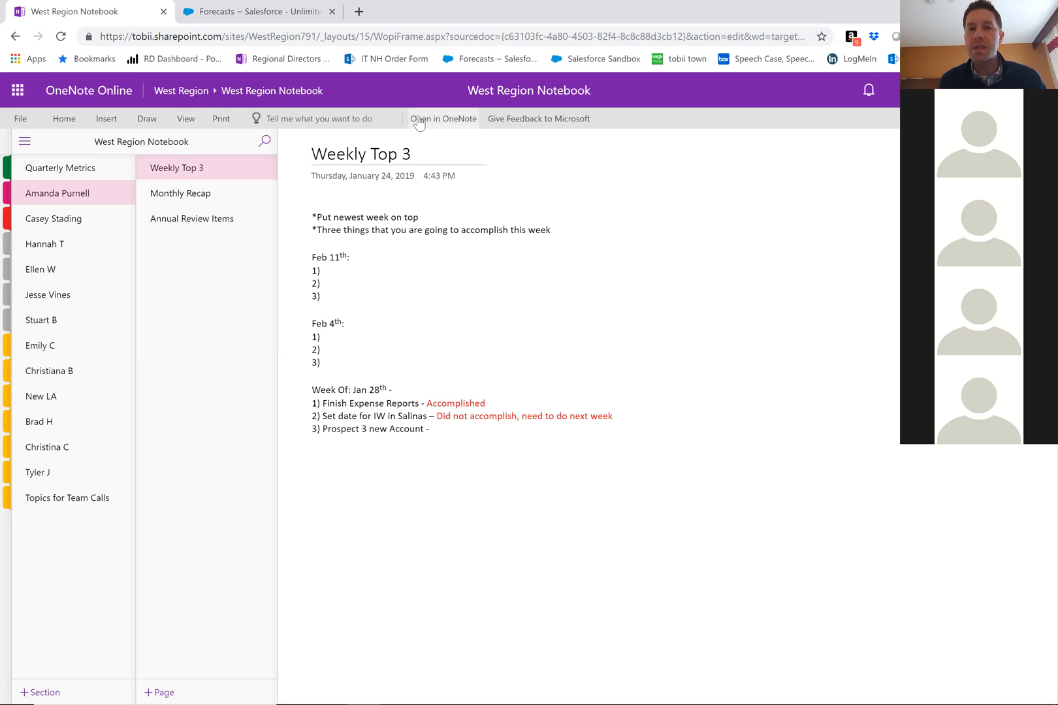
# Step: Open the West Region Notebook in the OneNote desktop app and maximize its window
pyautogui.click(448, 124)
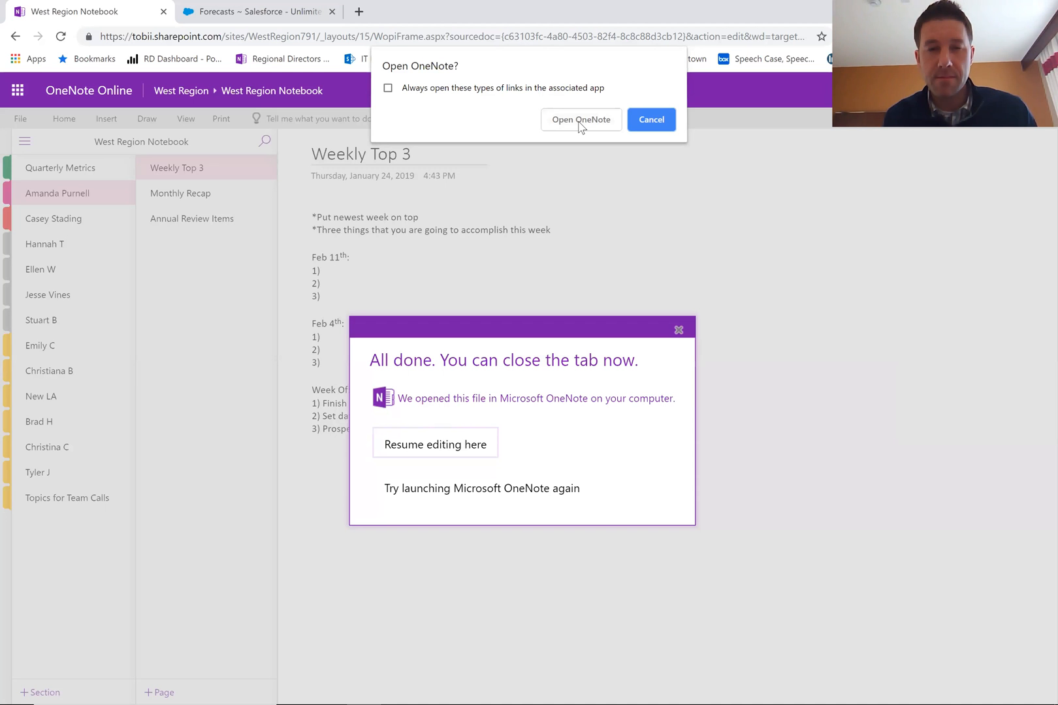
pyautogui.click(580, 120)
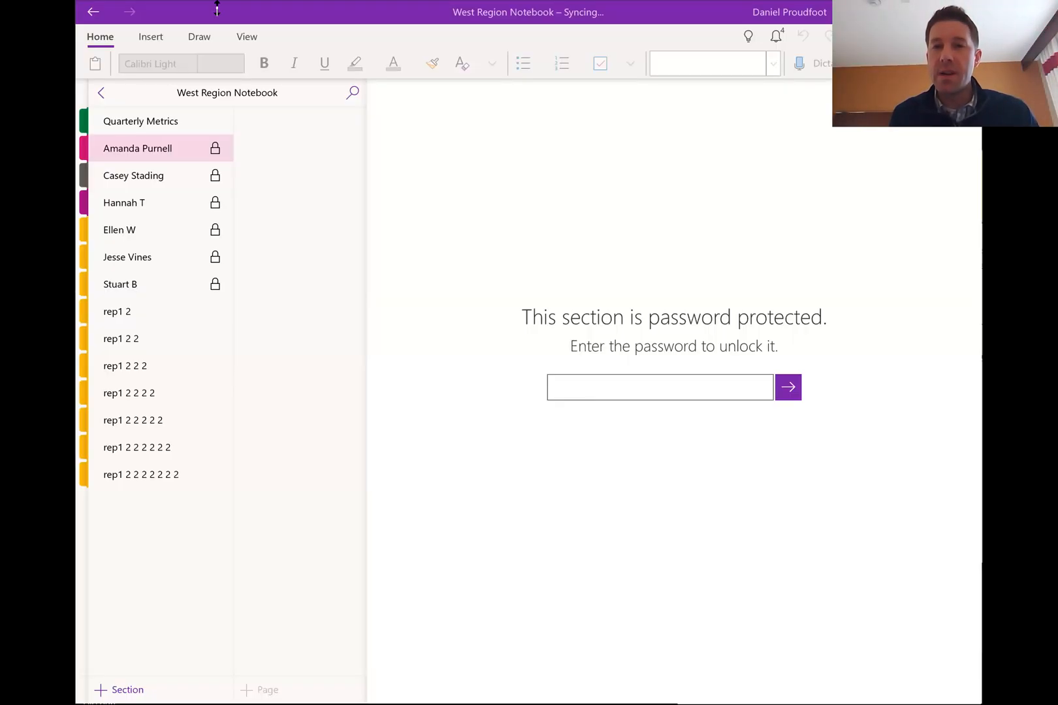
pyautogui.click(929, 12)
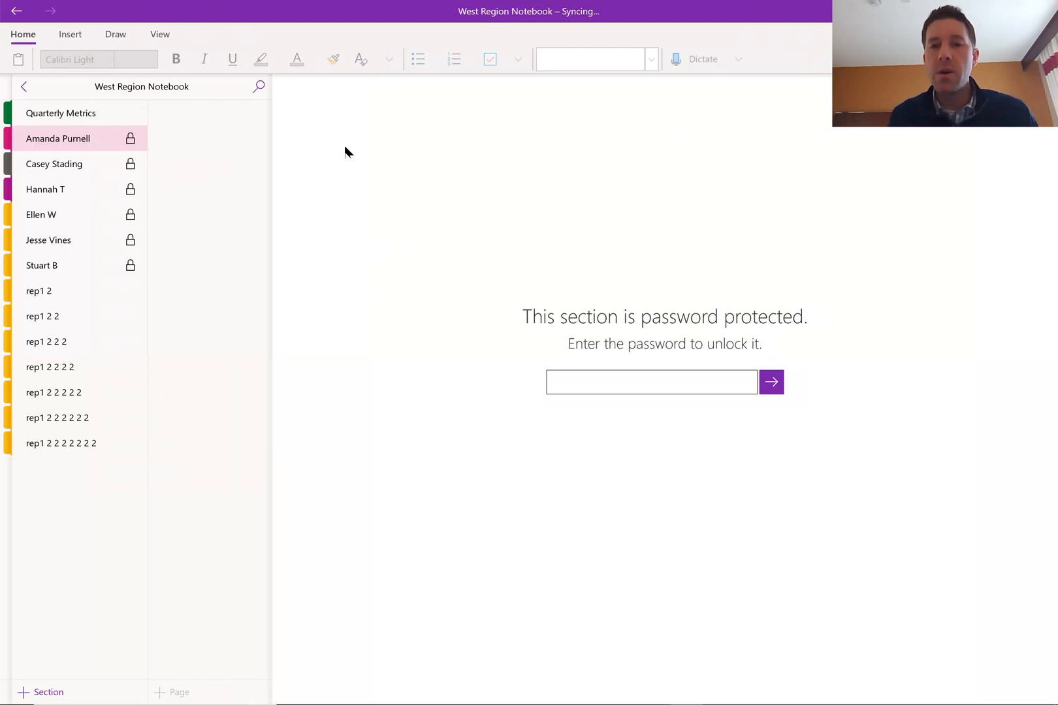
# Step: View the Q1 metrics and the first team member's locked section, and show the list of notebooks
pyautogui.click(50, 117)
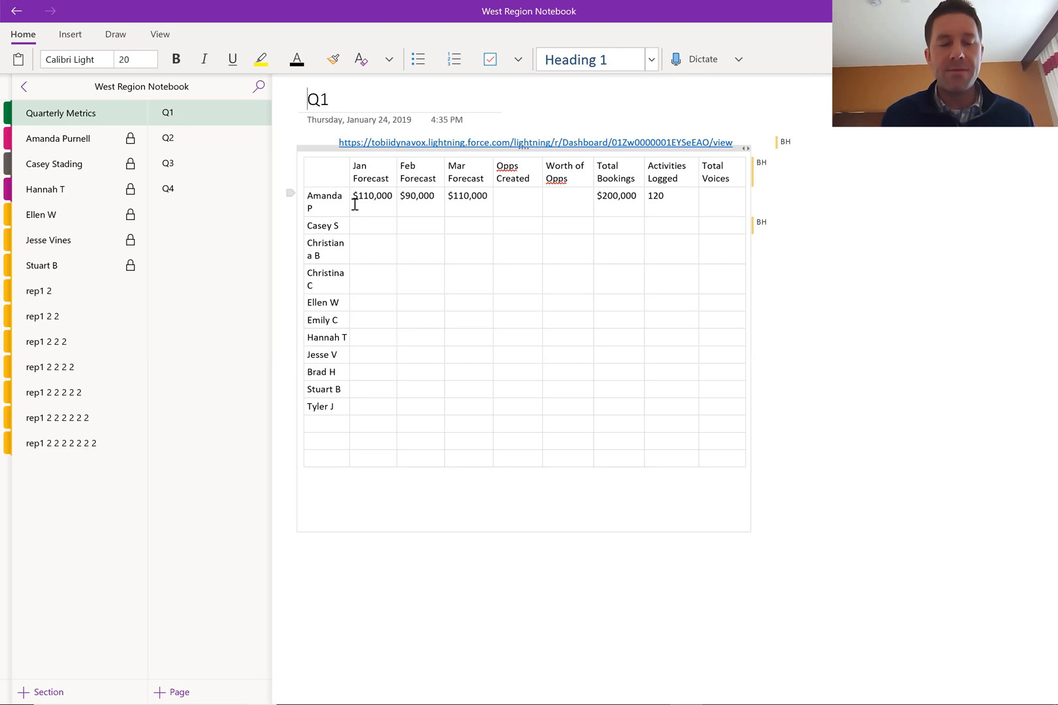
pyautogui.click(69, 139)
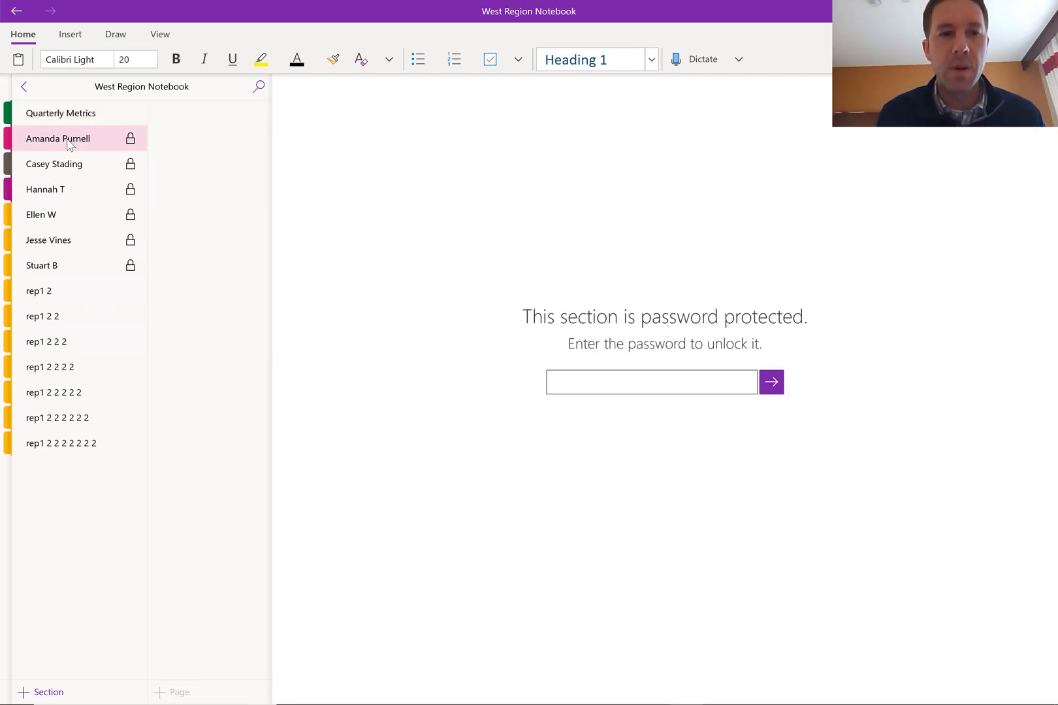
pyautogui.click(85, 111)
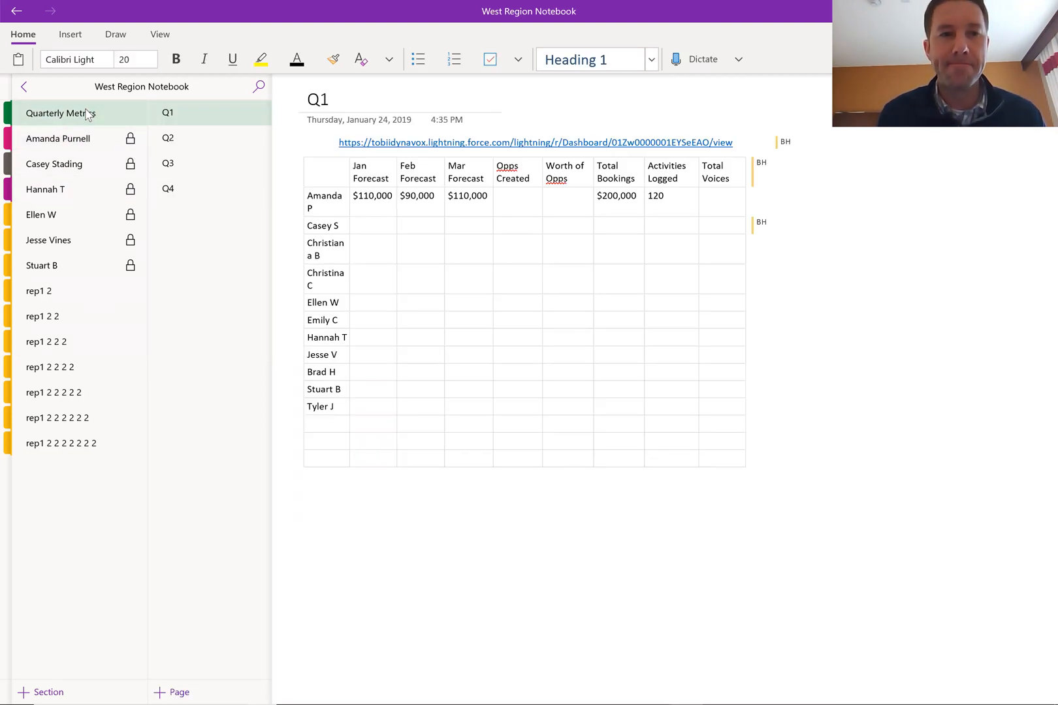
pyautogui.click(24, 86)
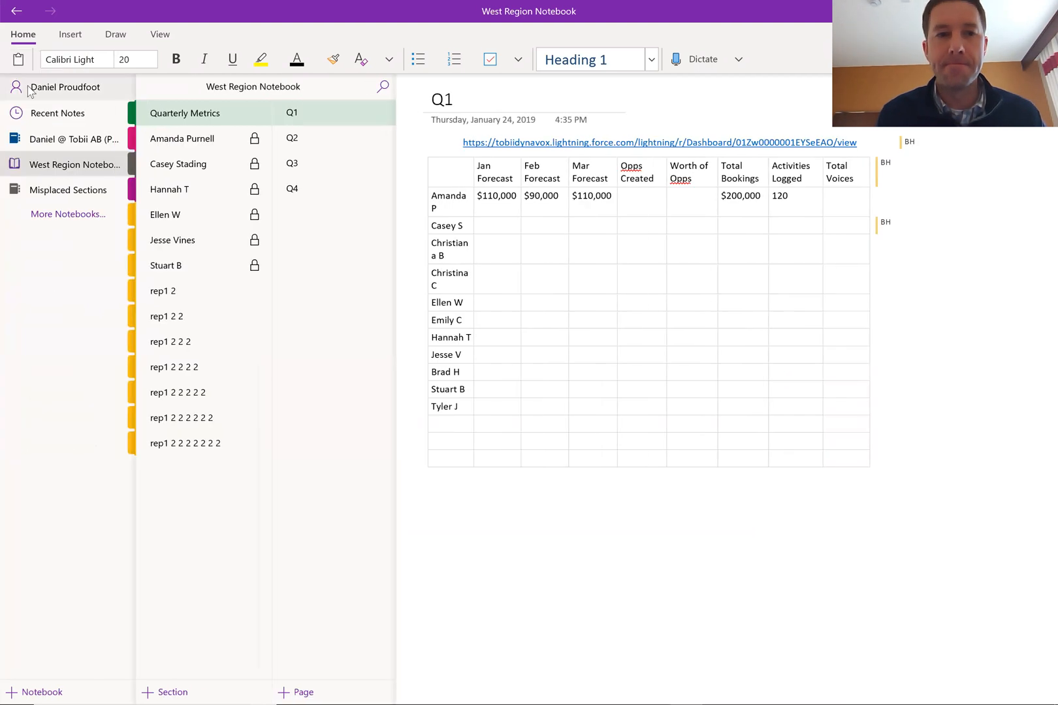
# Step: Return to the West Region Notebook and unlock the first team member's section with the section password
pyautogui.click(77, 167)
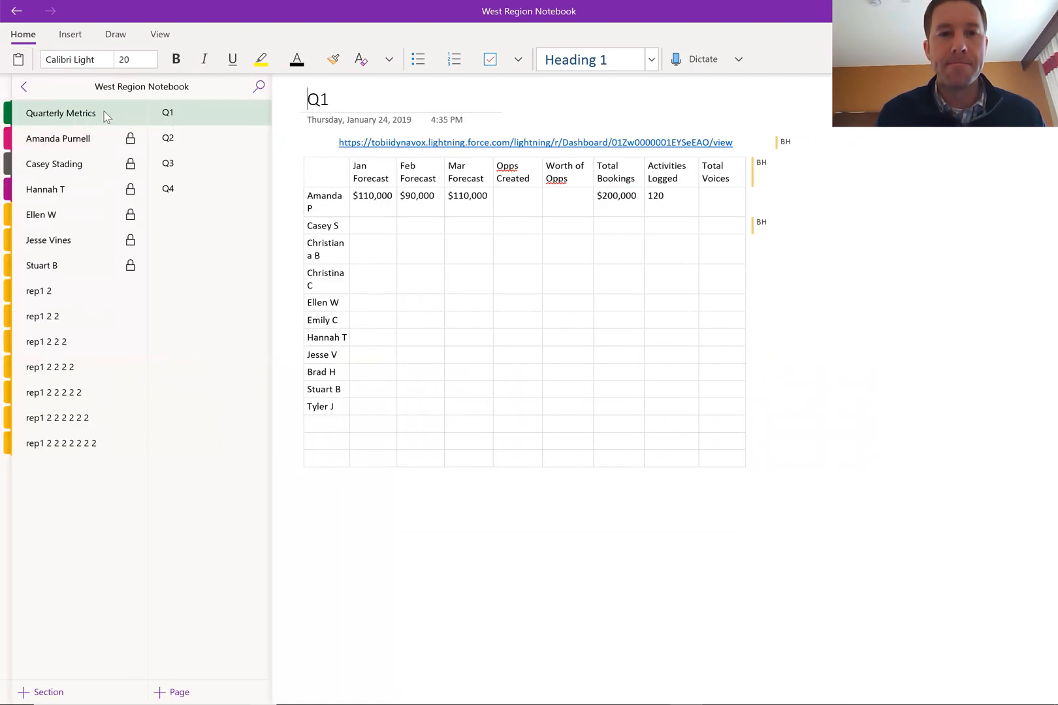
pyautogui.click(396, 196)
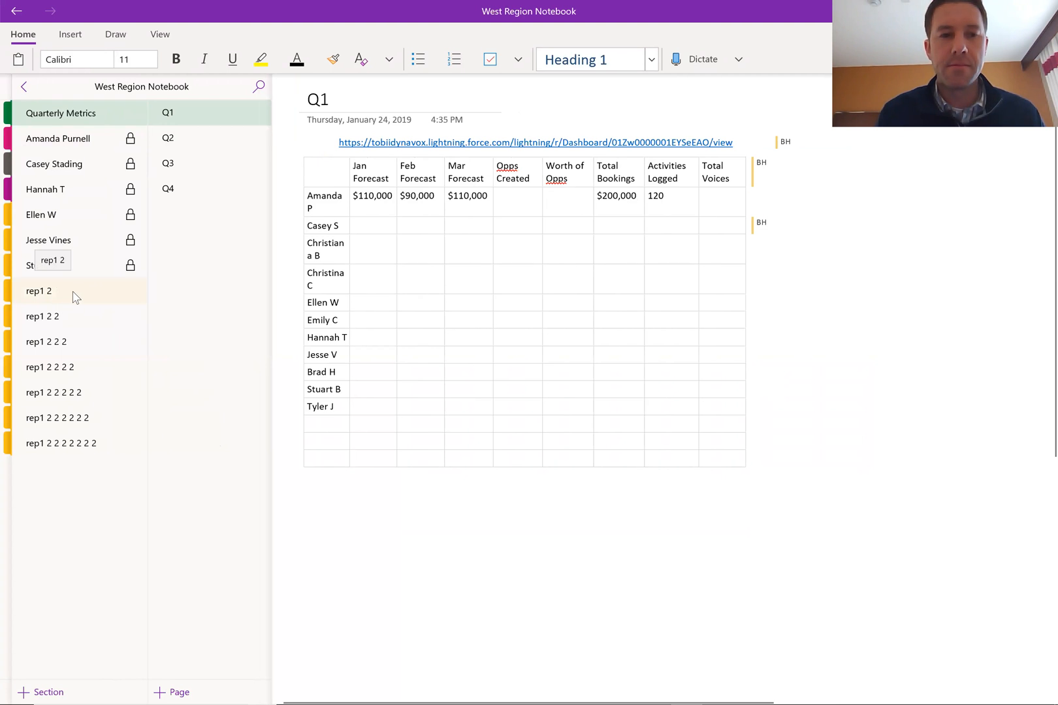
pyautogui.click(103, 143)
pyautogui.click(568, 380)
pyautogui.write('••••••')
pyautogui.press('Return')
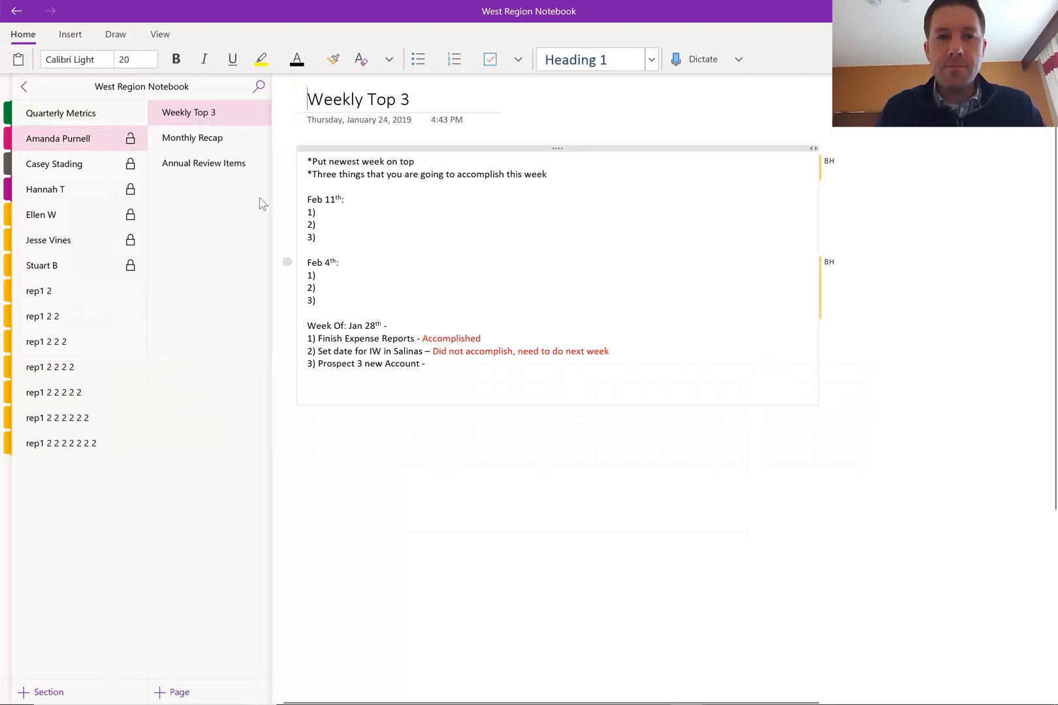
# Step: Review the first team member's Annual Review Items and Weekly Top 3 pages, ending on the Monthly Recap page
pyautogui.click(210, 140)
pyautogui.click(215, 168)
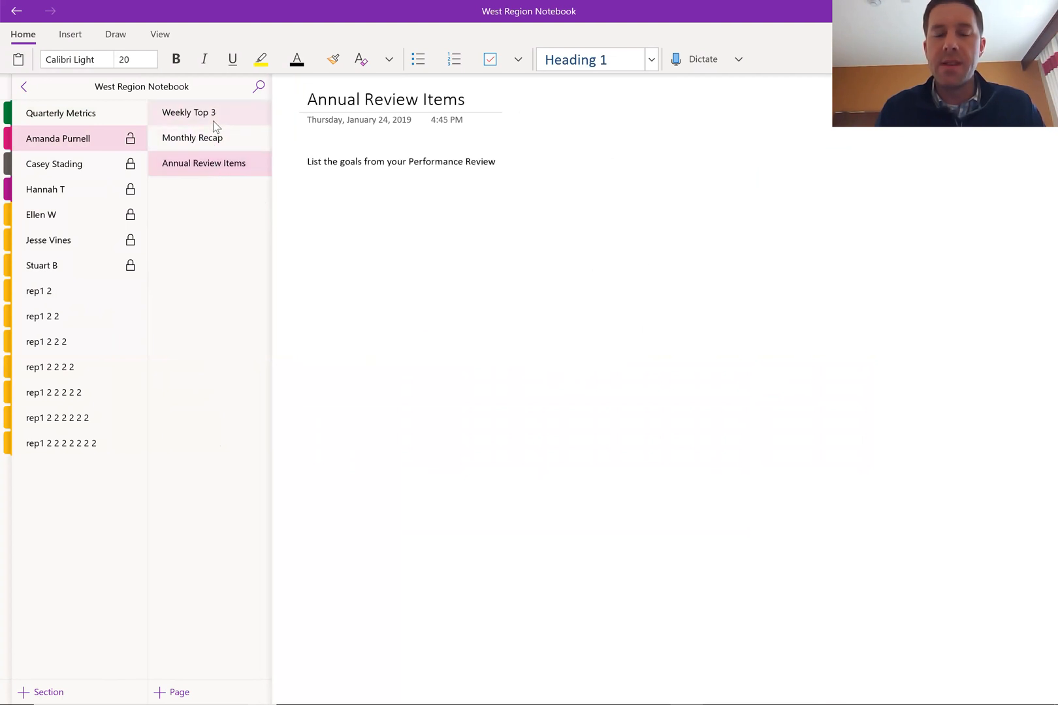
pyautogui.click(213, 120)
pyautogui.click(214, 137)
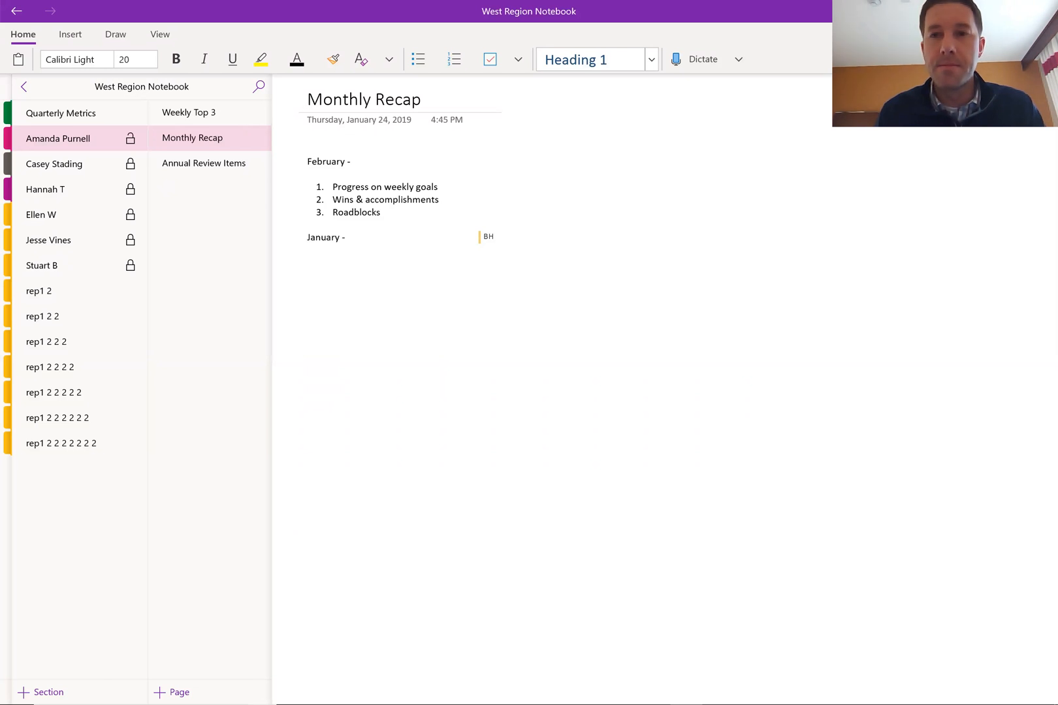
pyautogui.click(907, 34)
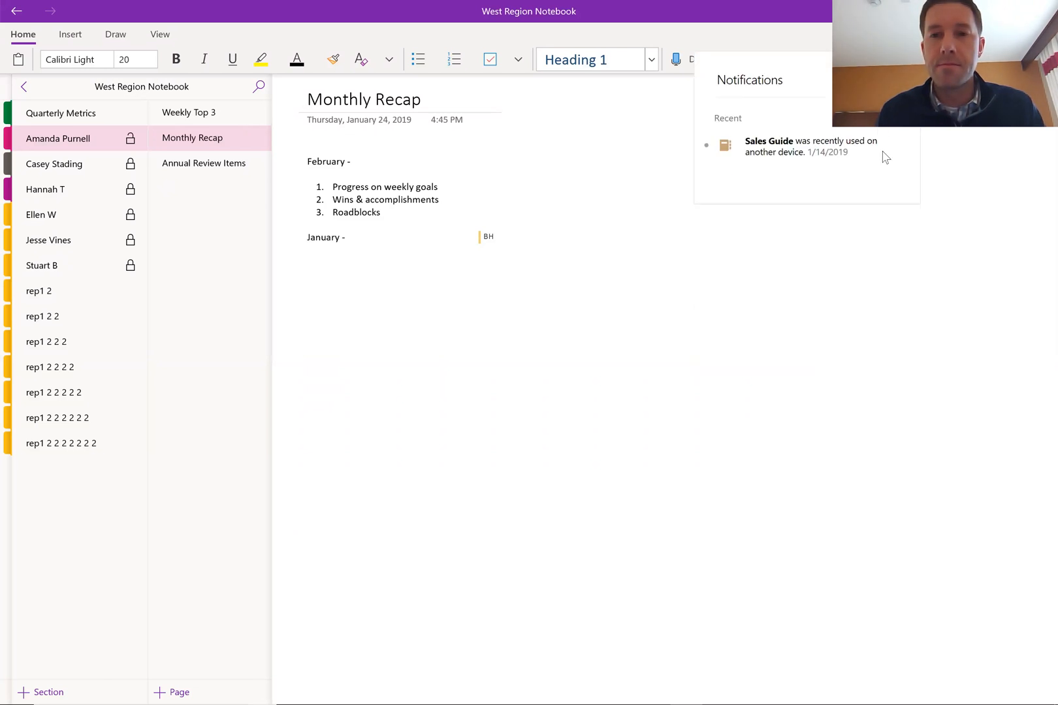
pyautogui.click(950, 123)
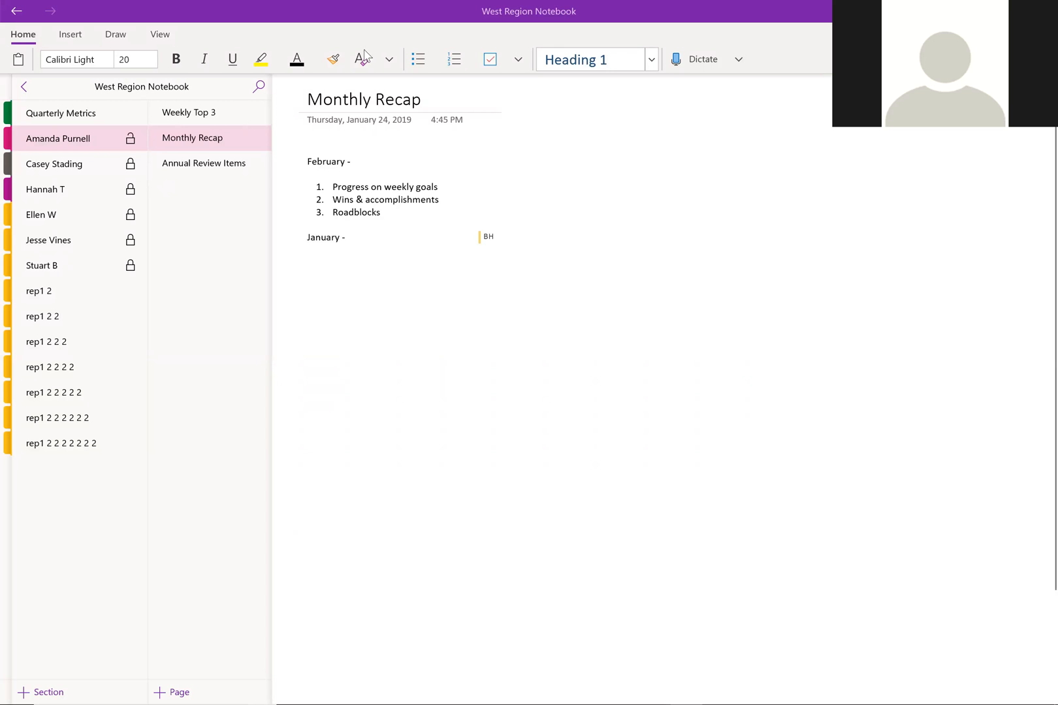
pyautogui.click(23, 37)
pyautogui.click(20, 38)
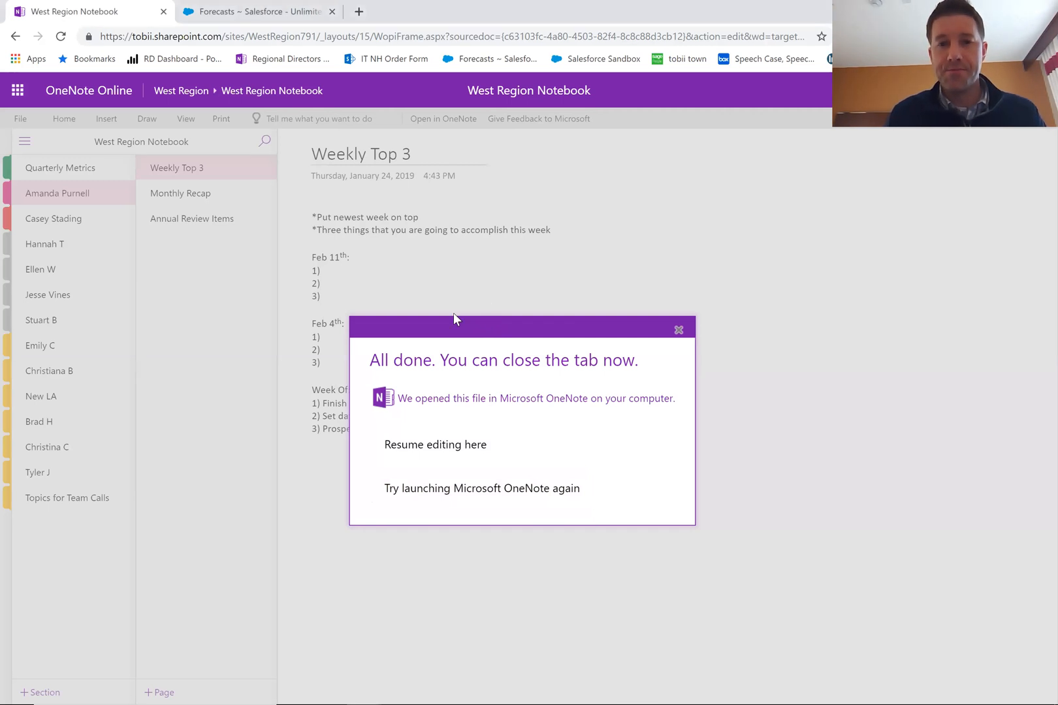
# Step: In OneNote Online, move the notice about opening the file on the computer aside and dismiss it
pyautogui.moveTo(470, 328); pyautogui.dragTo(444, 349)
pyautogui.moveTo(405, 407); pyautogui.dragTo(337, 496)
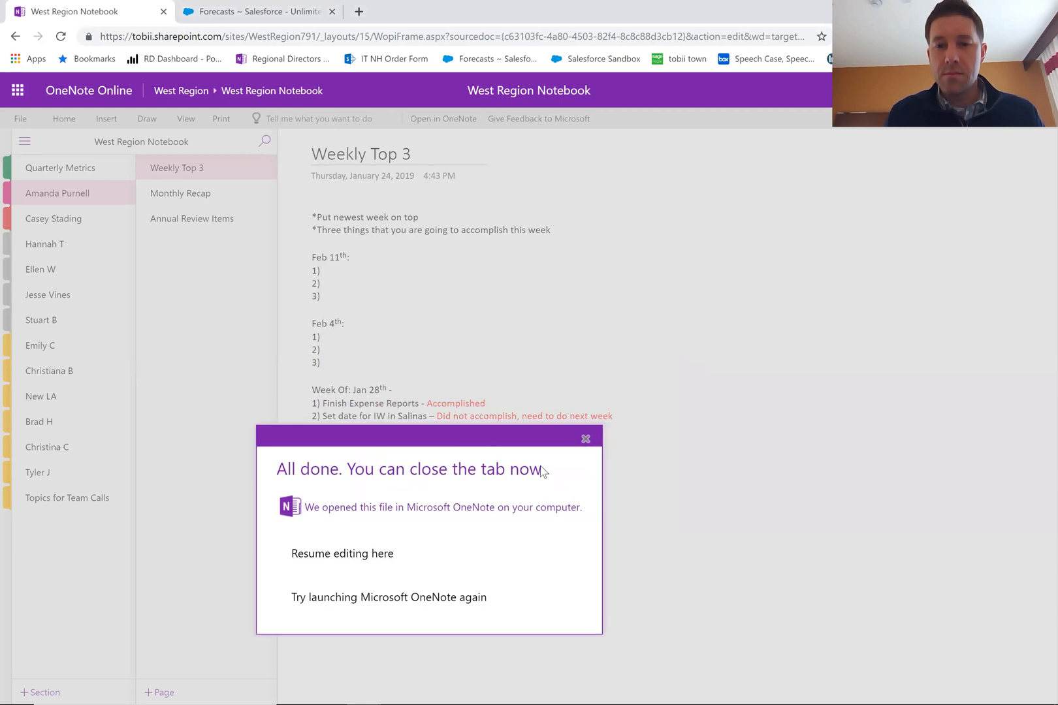
pyautogui.click(585, 440)
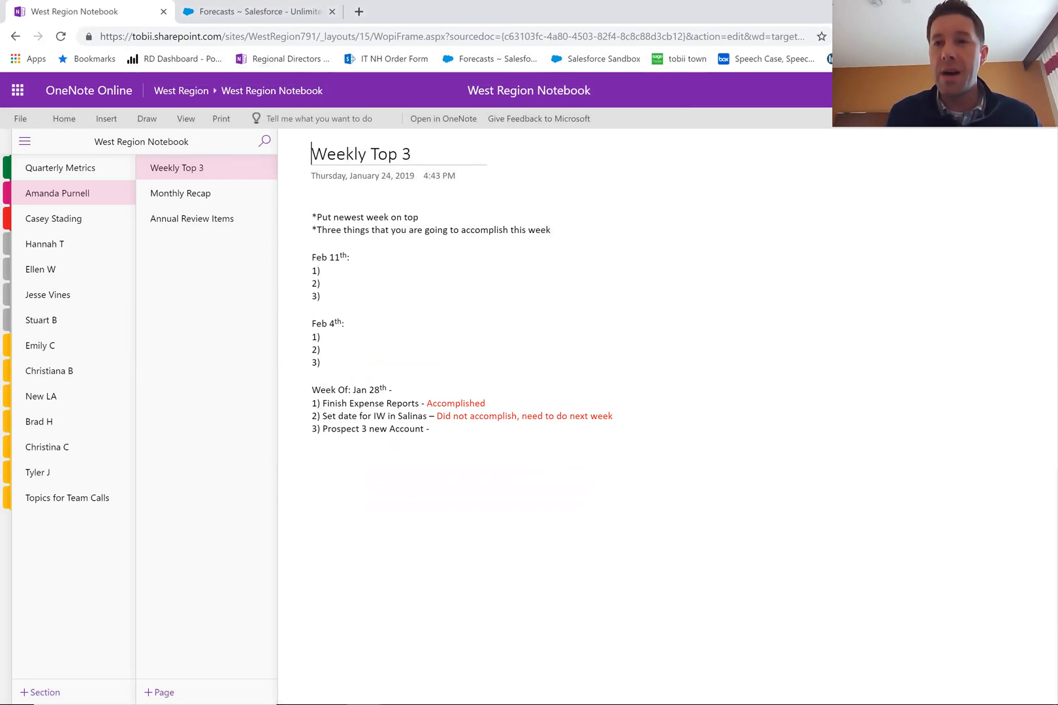
# Step: Check the saved bookmarks, and bookmark the West Region Notebook page in the Mobile bookmarks folder
pyautogui.click(1041, 59)
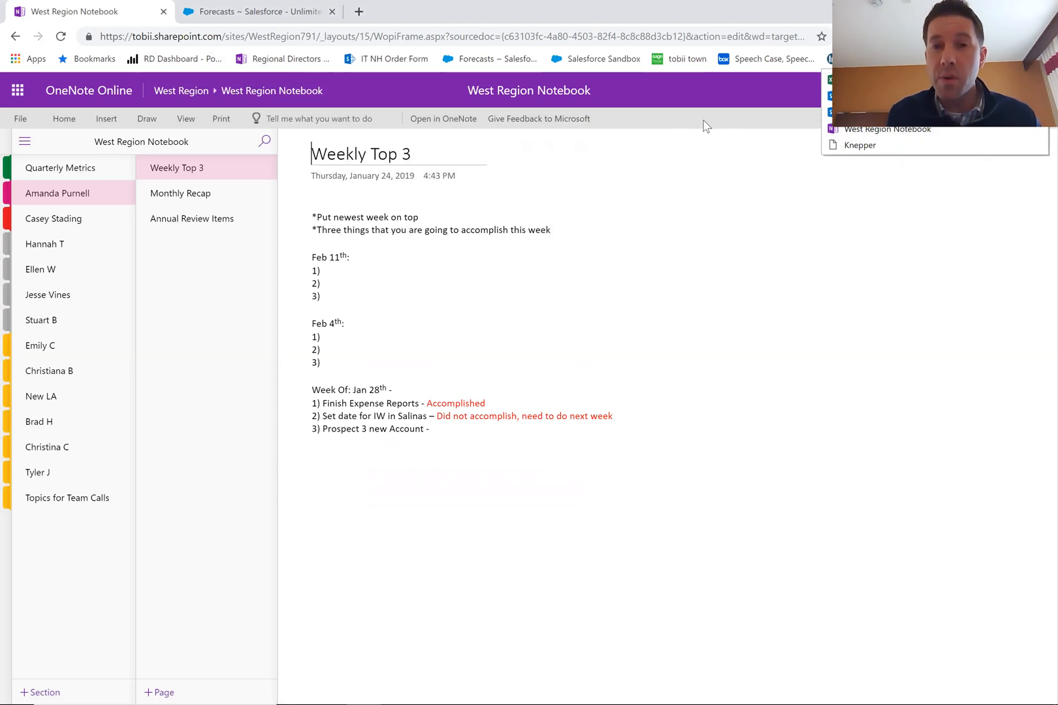
pyautogui.click(655, 136)
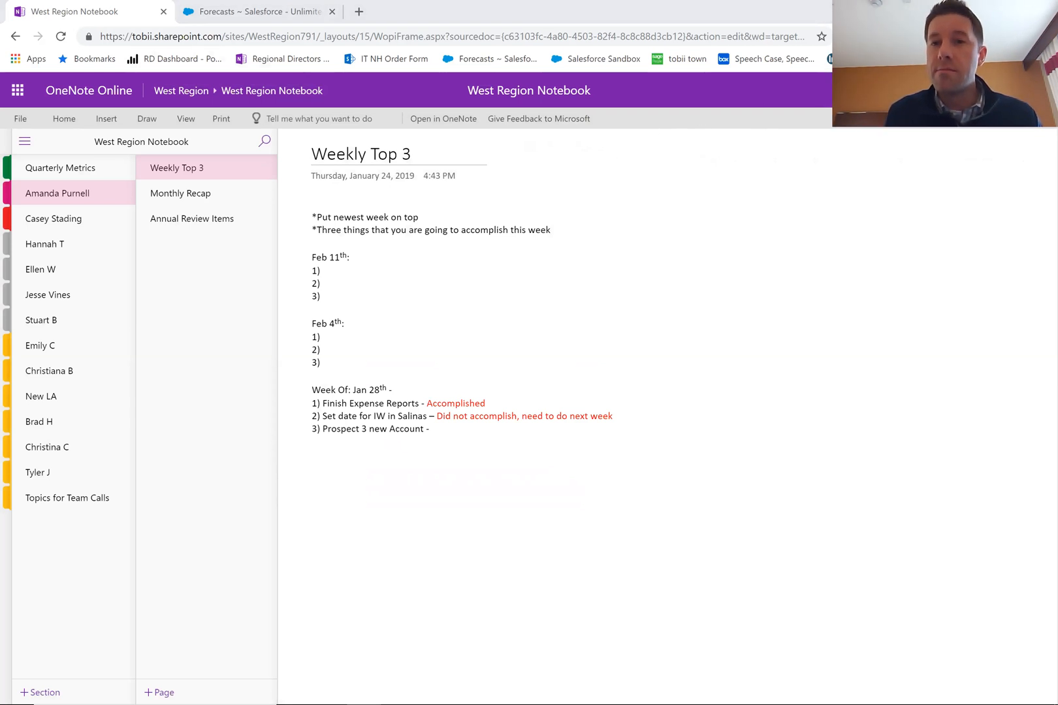
pyautogui.click(822, 36)
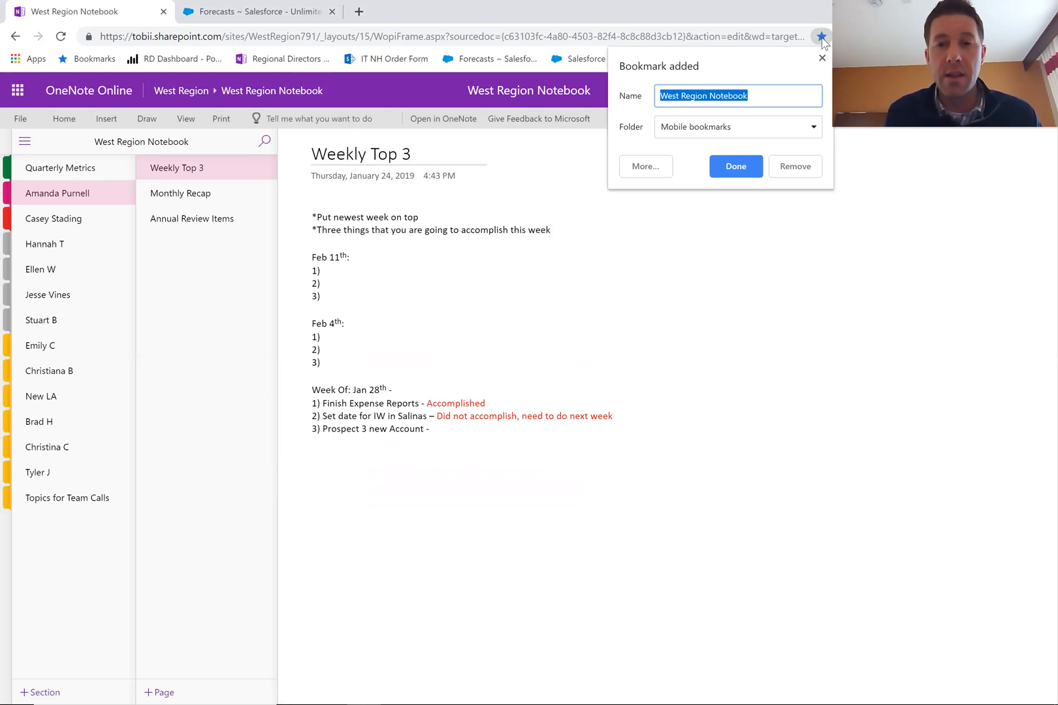
pyautogui.click(812, 128)
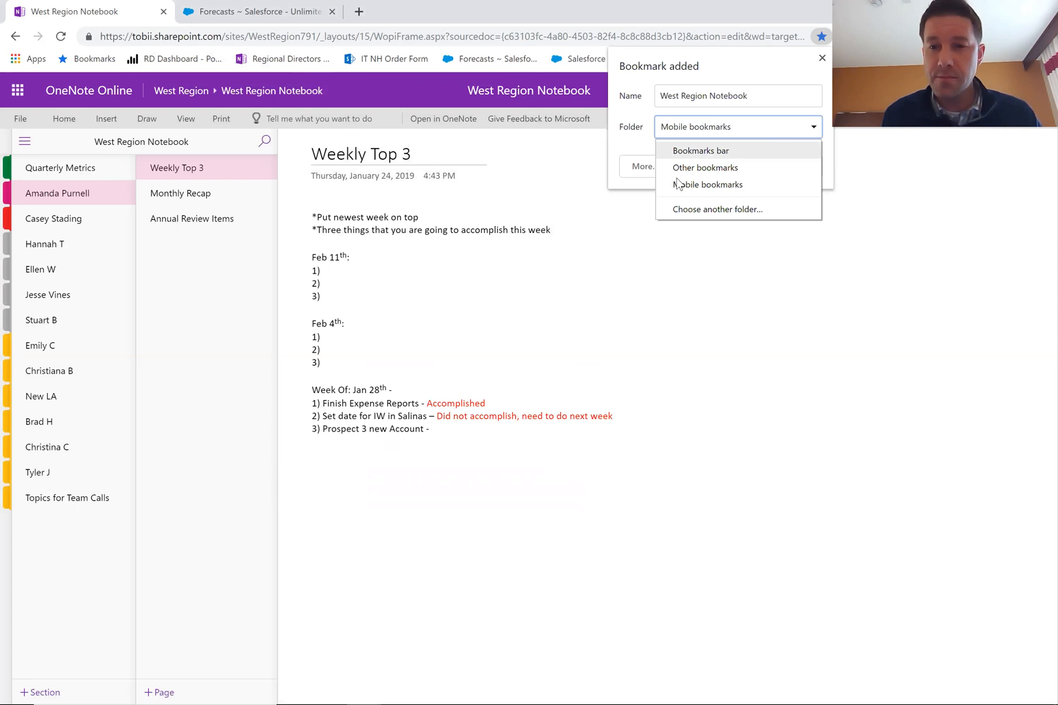
pyautogui.click(916, 525)
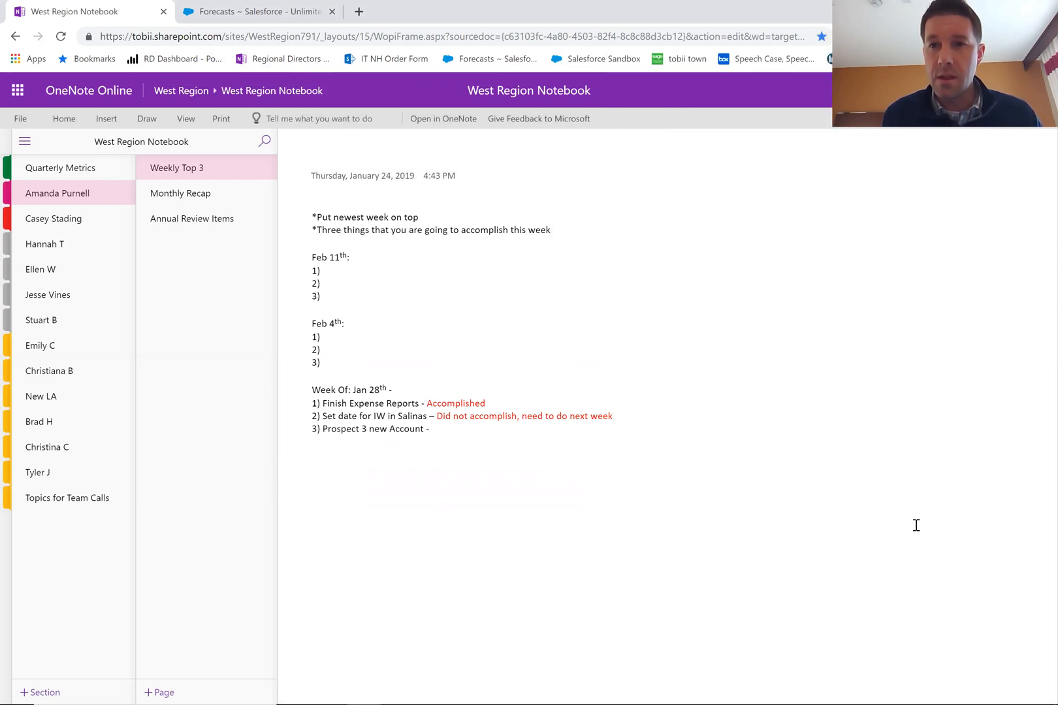